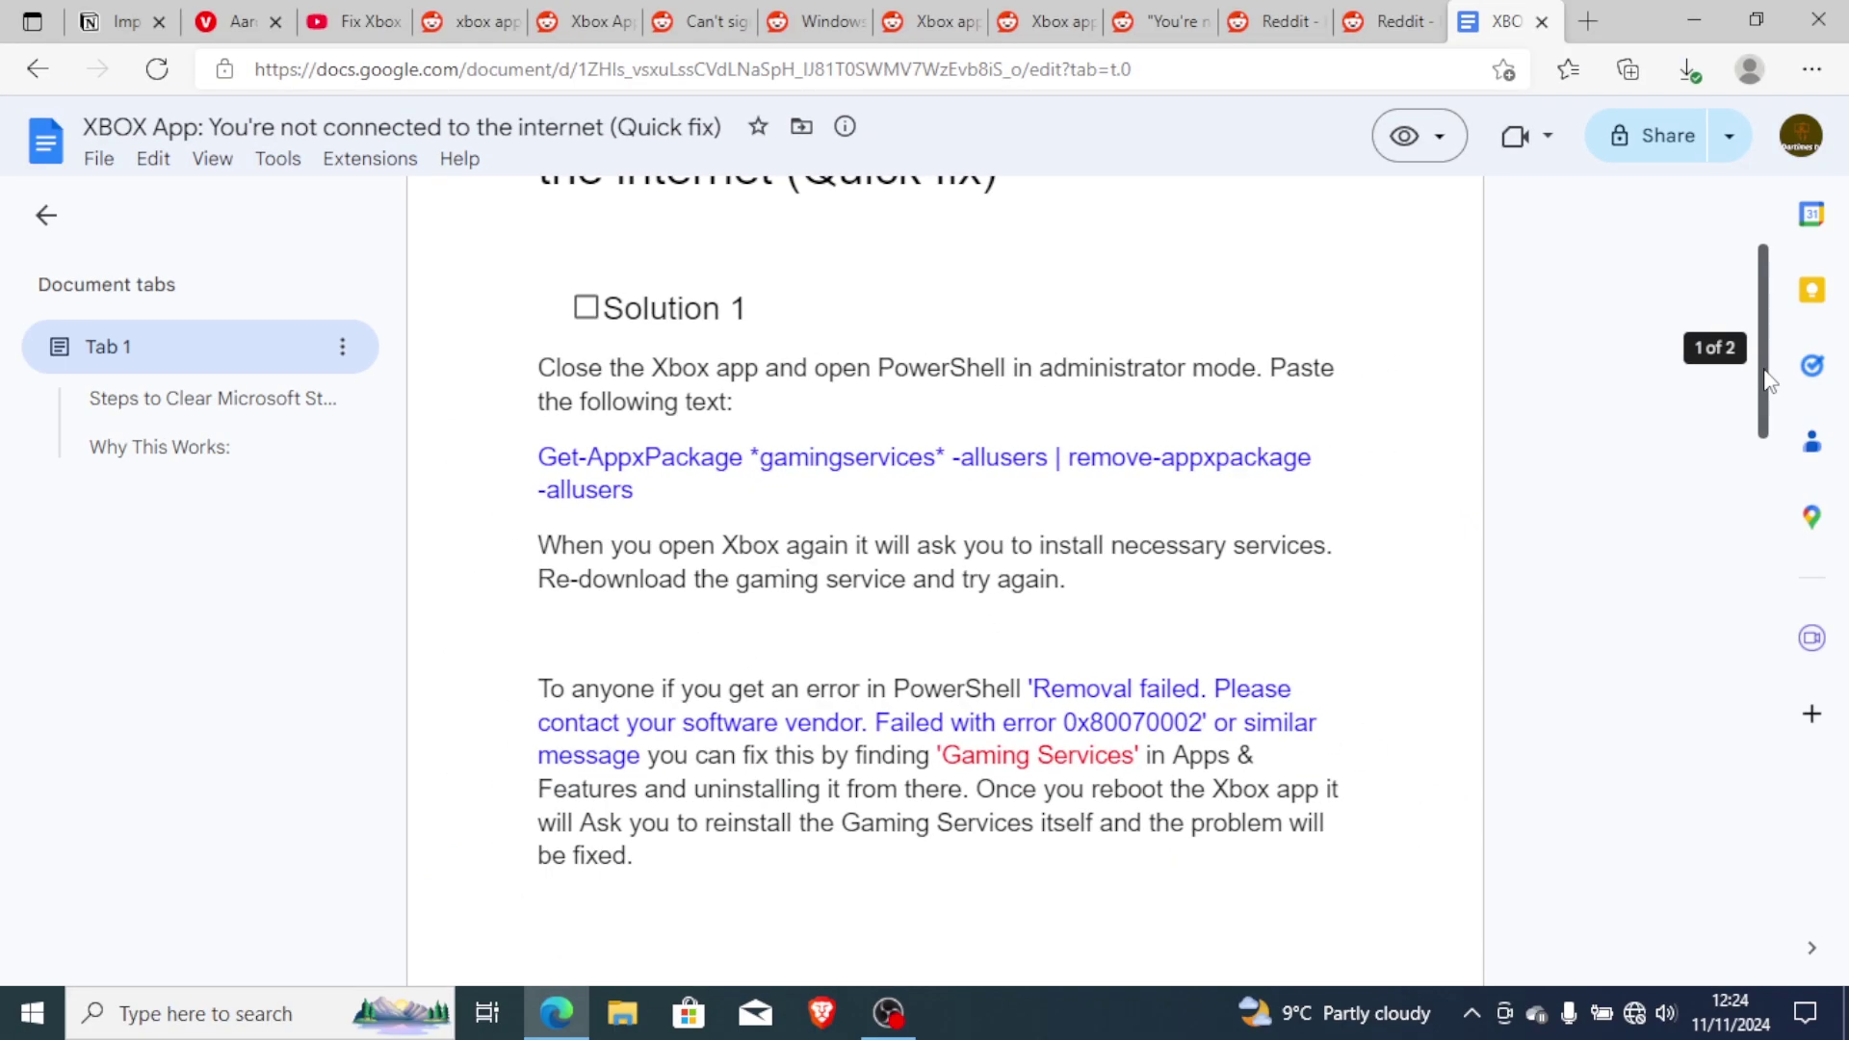
Step: After glancing at the Reddit post, copy the blue two-line Get-AppxPackage removal command in Solution 1
scroll(1767, 252, "up", 3)
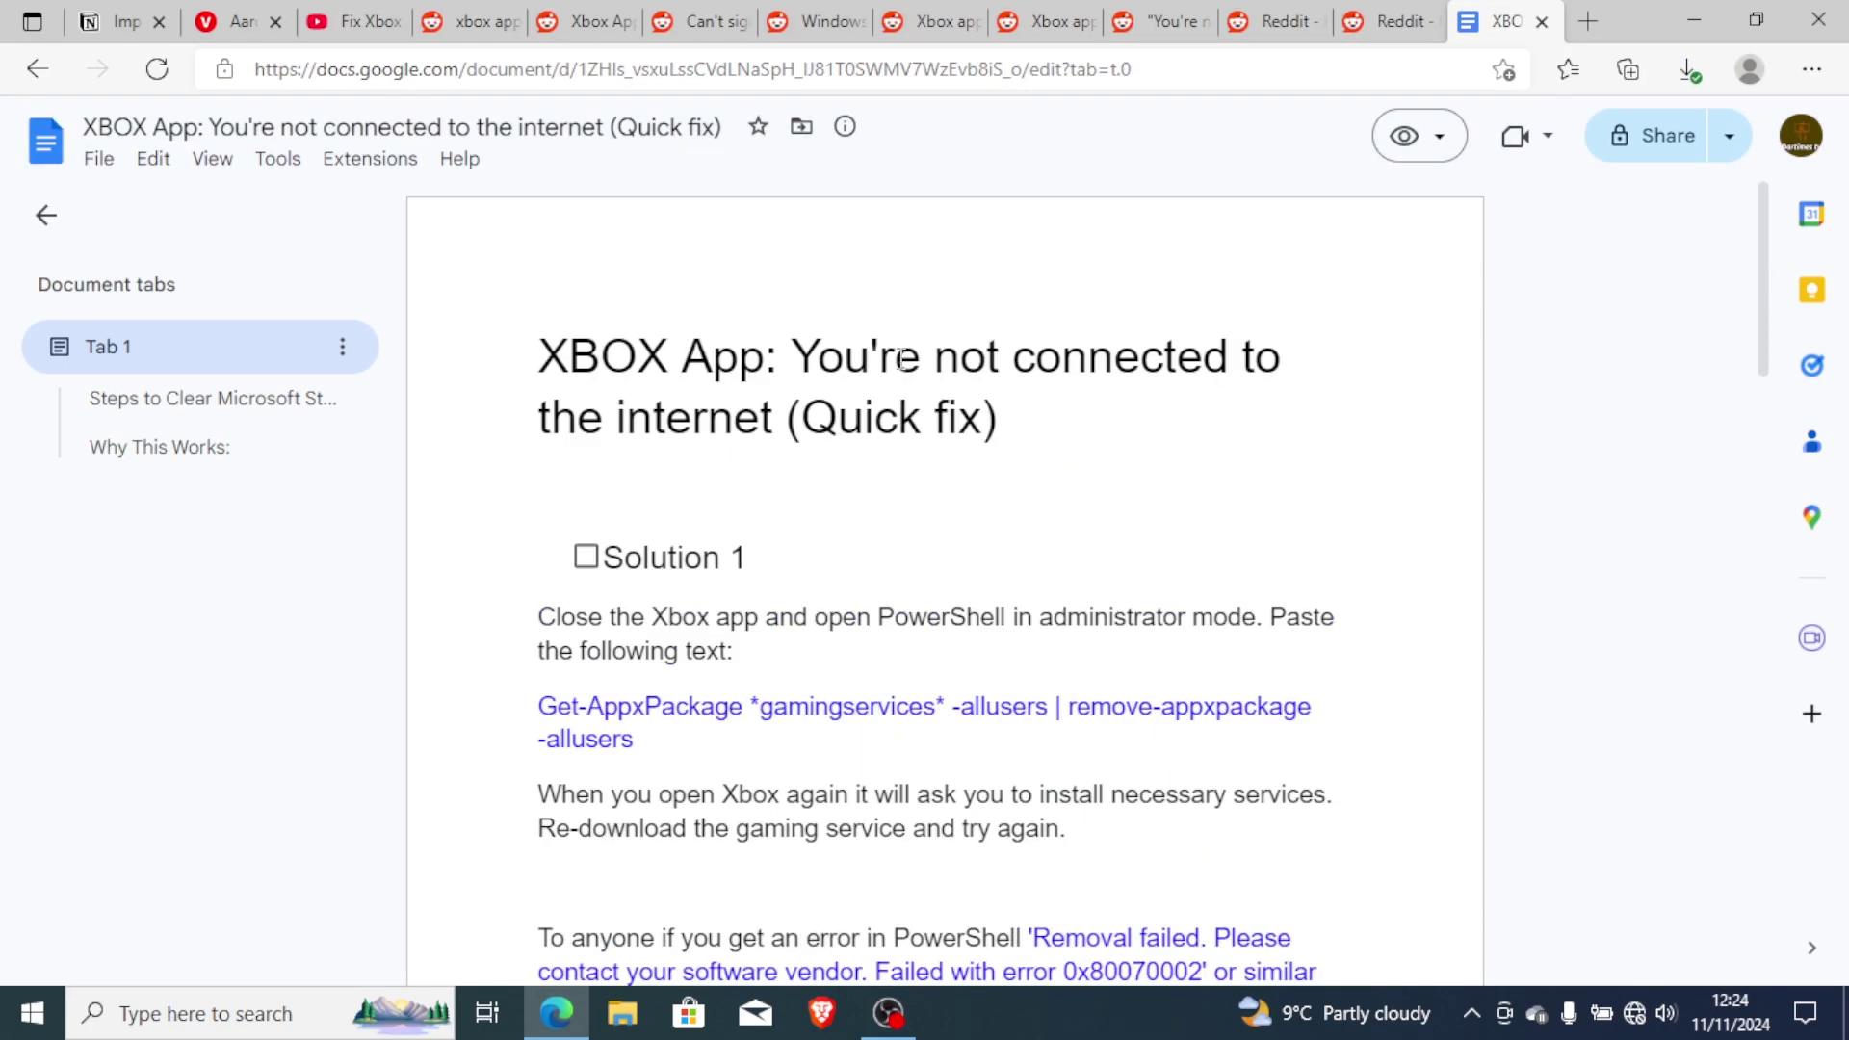
left_click(1387, 21)
left_click(1468, 20)
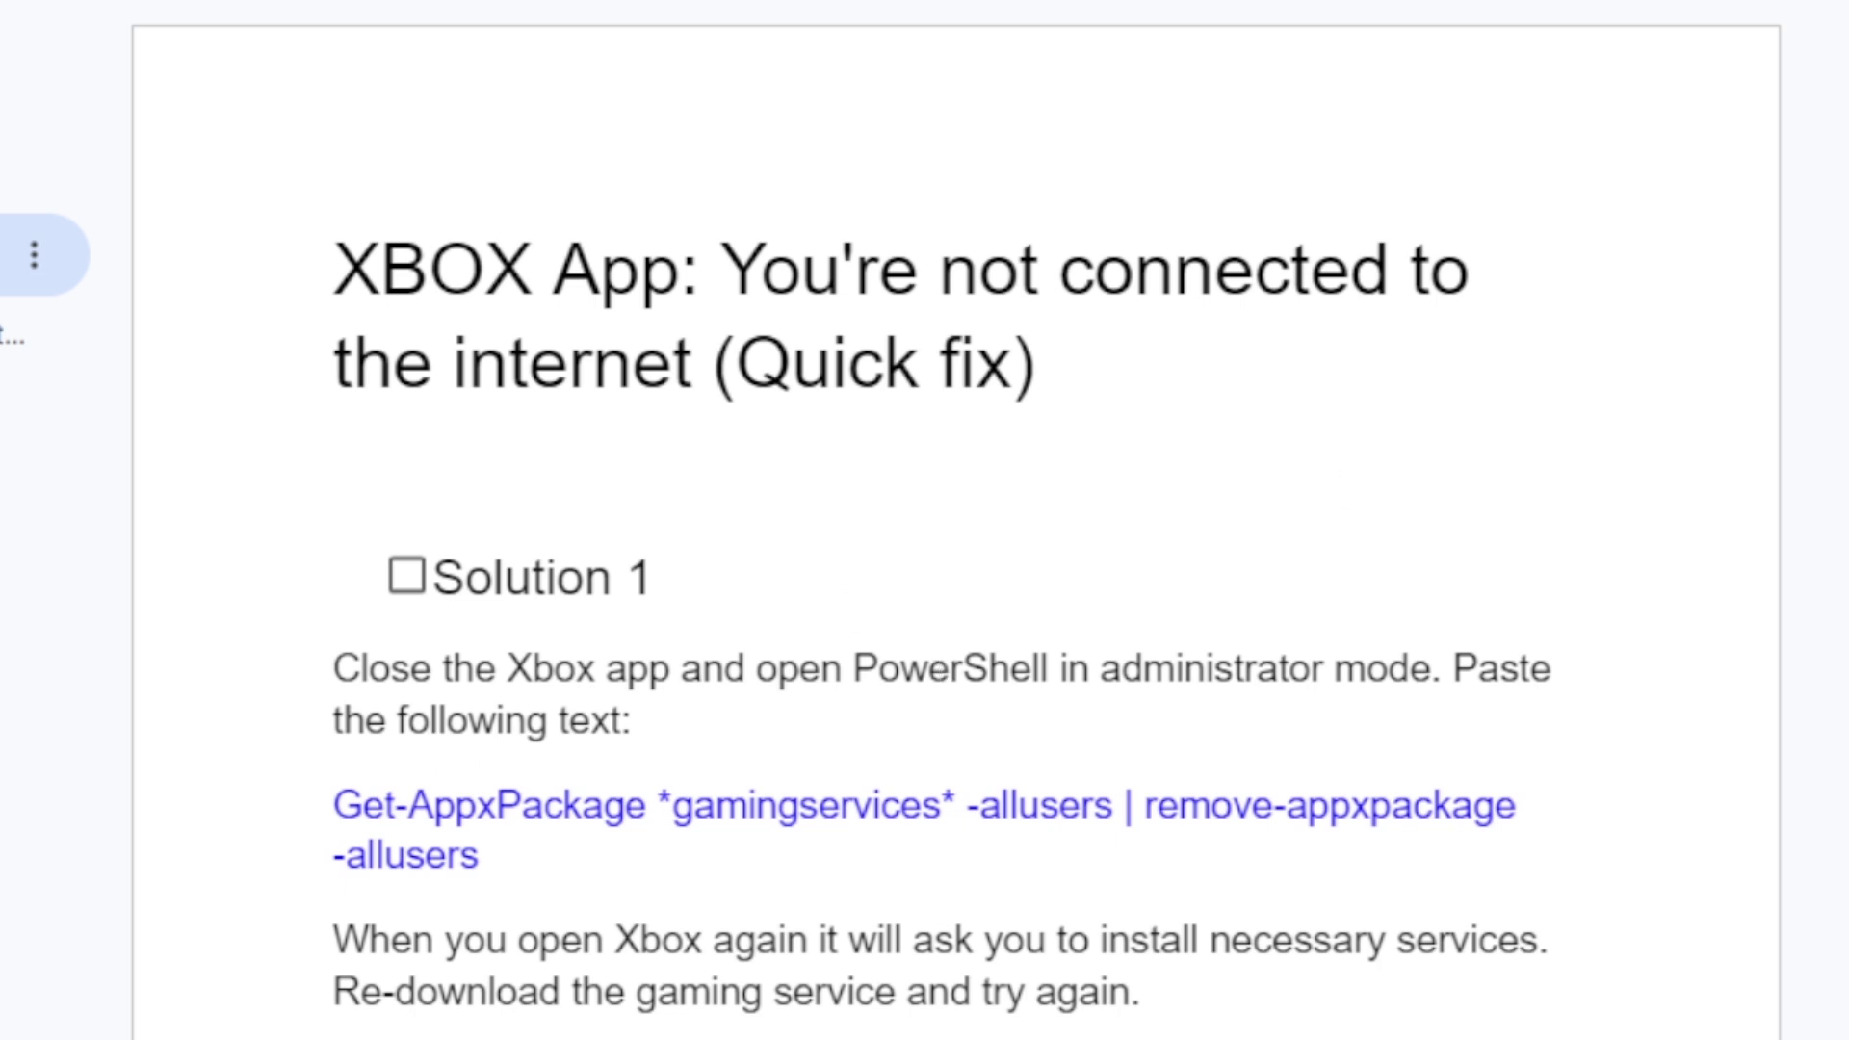
scroll(953, 578, "down", 3)
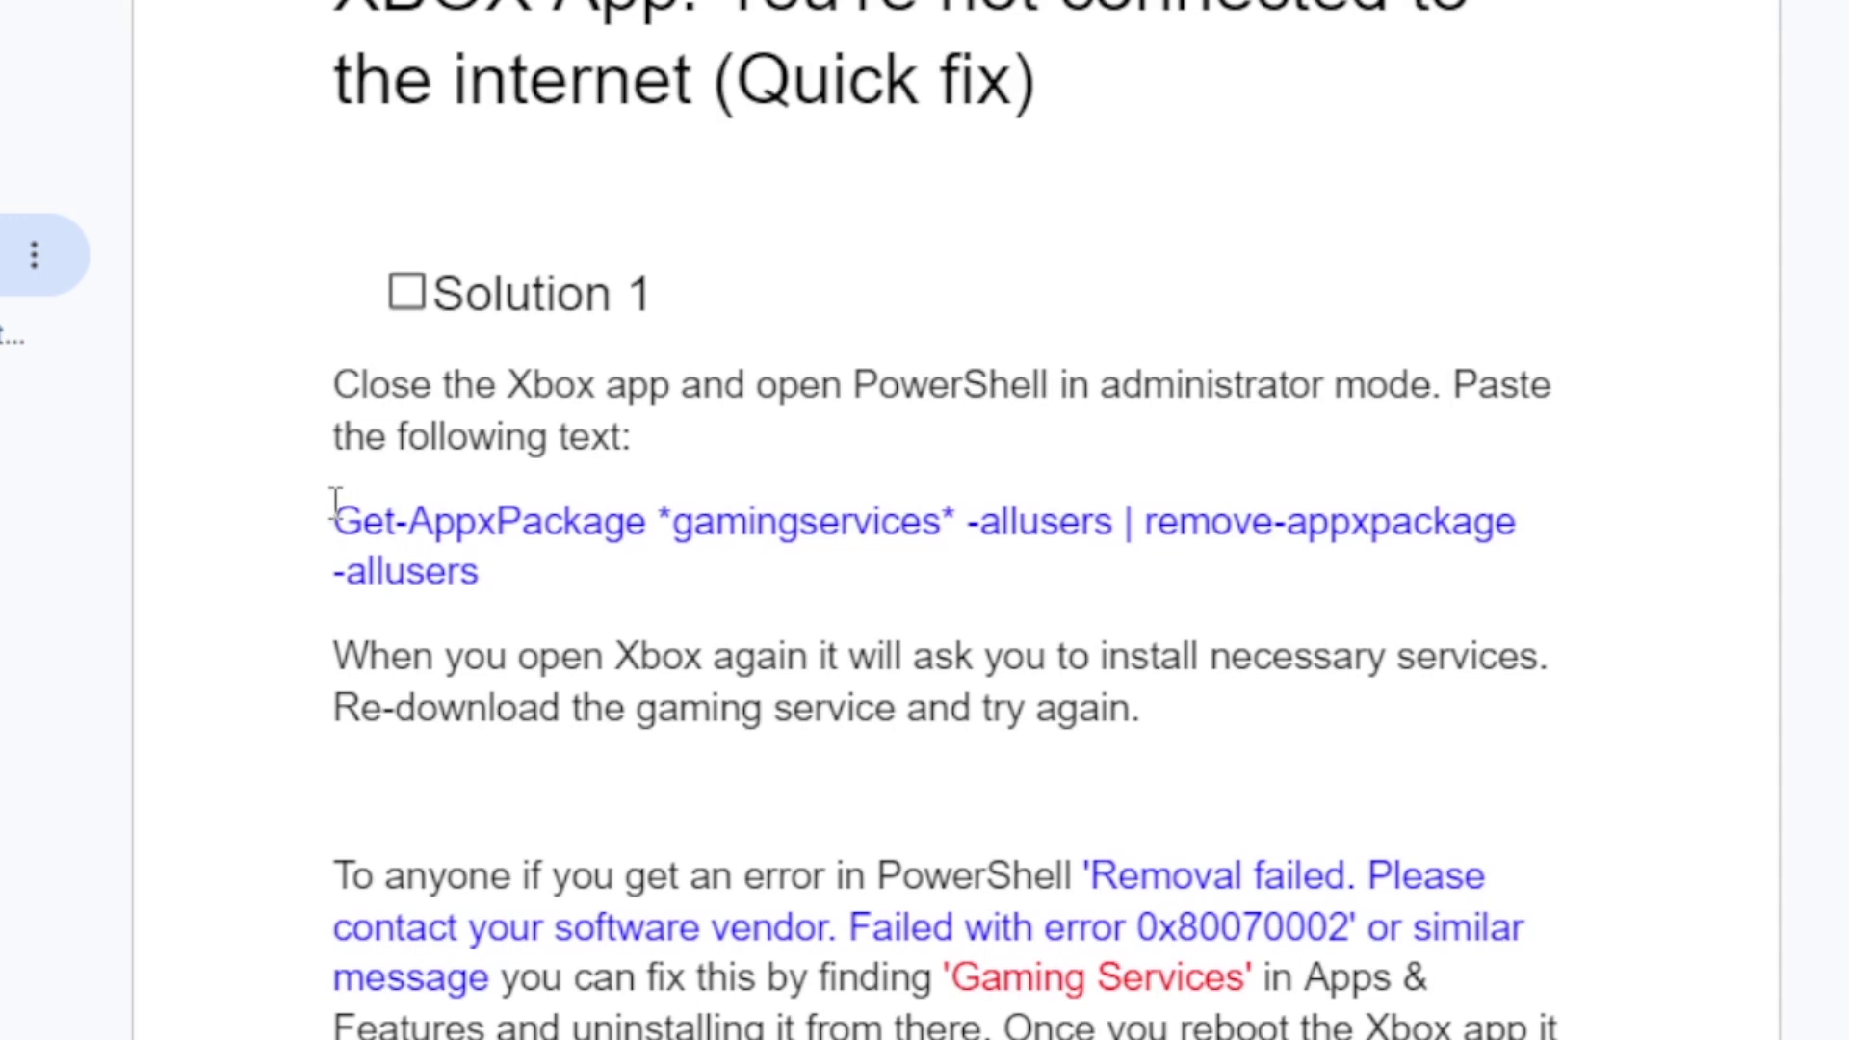
left_click_drag(336, 502, 503, 565)
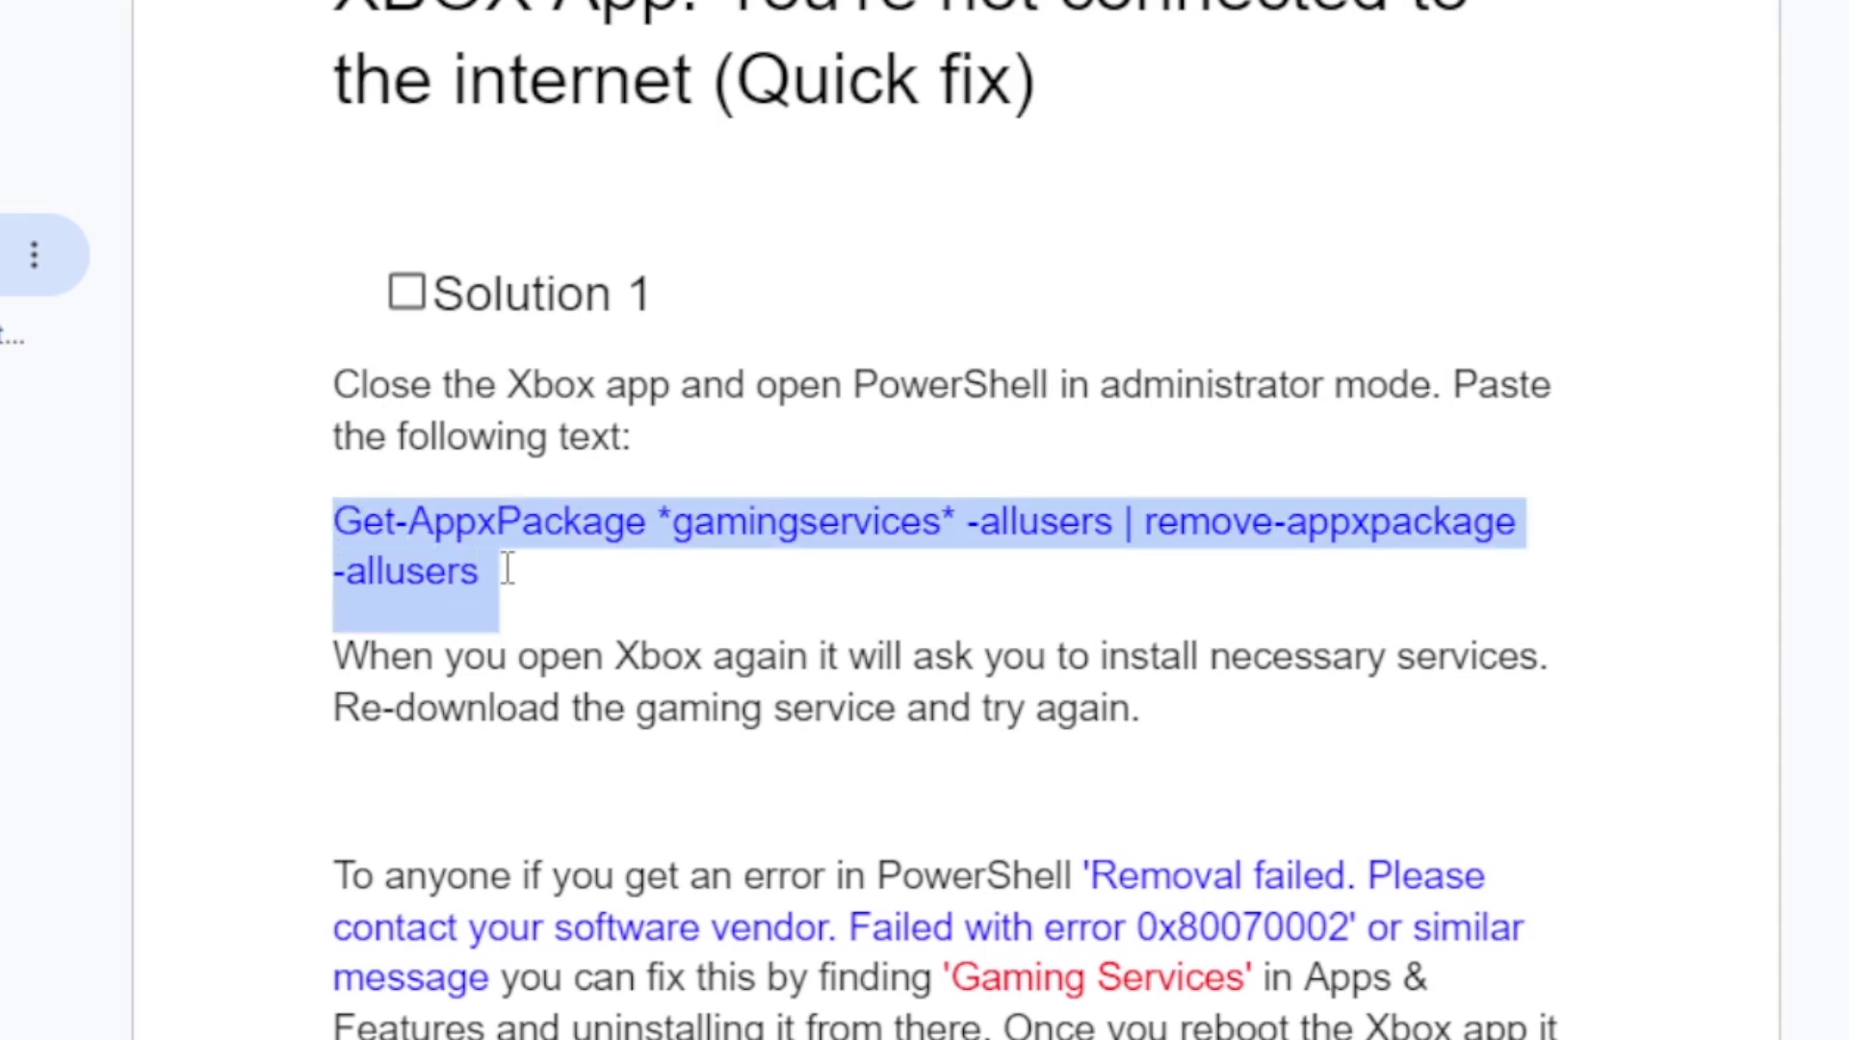
right_click(443, 553)
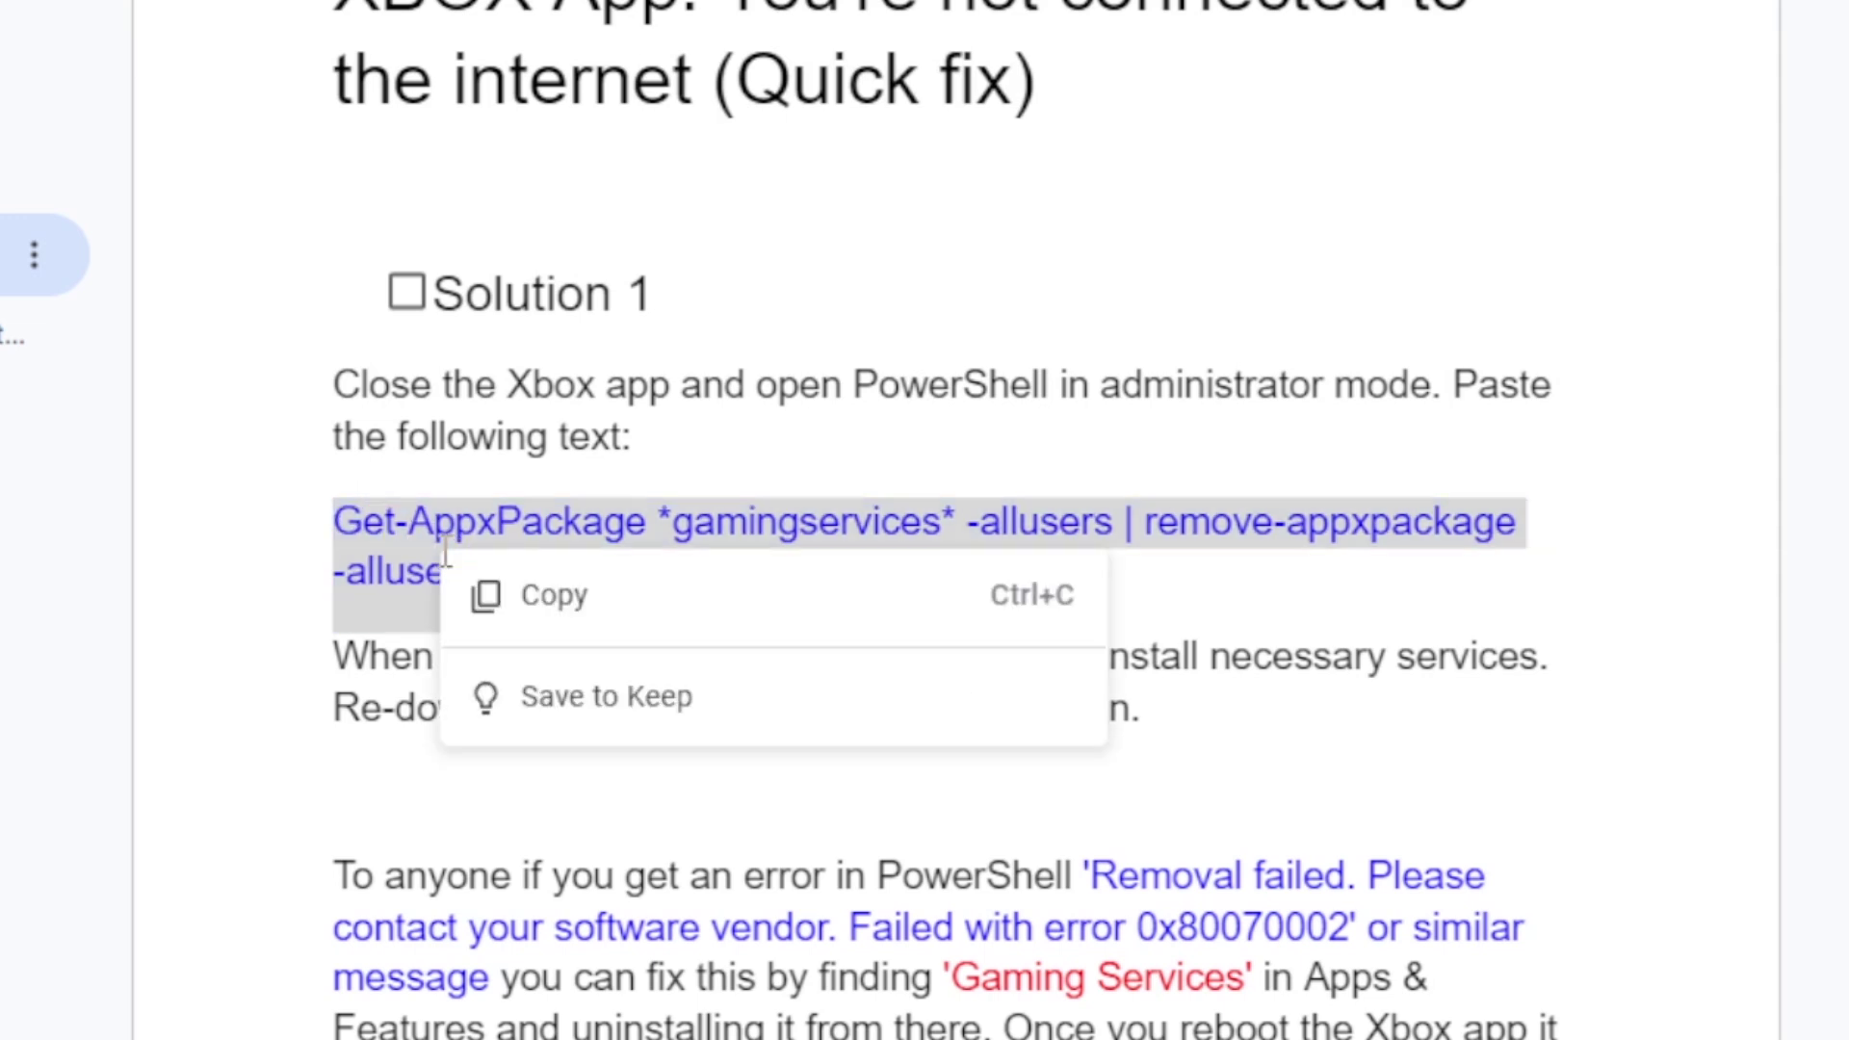
left_click(538, 605)
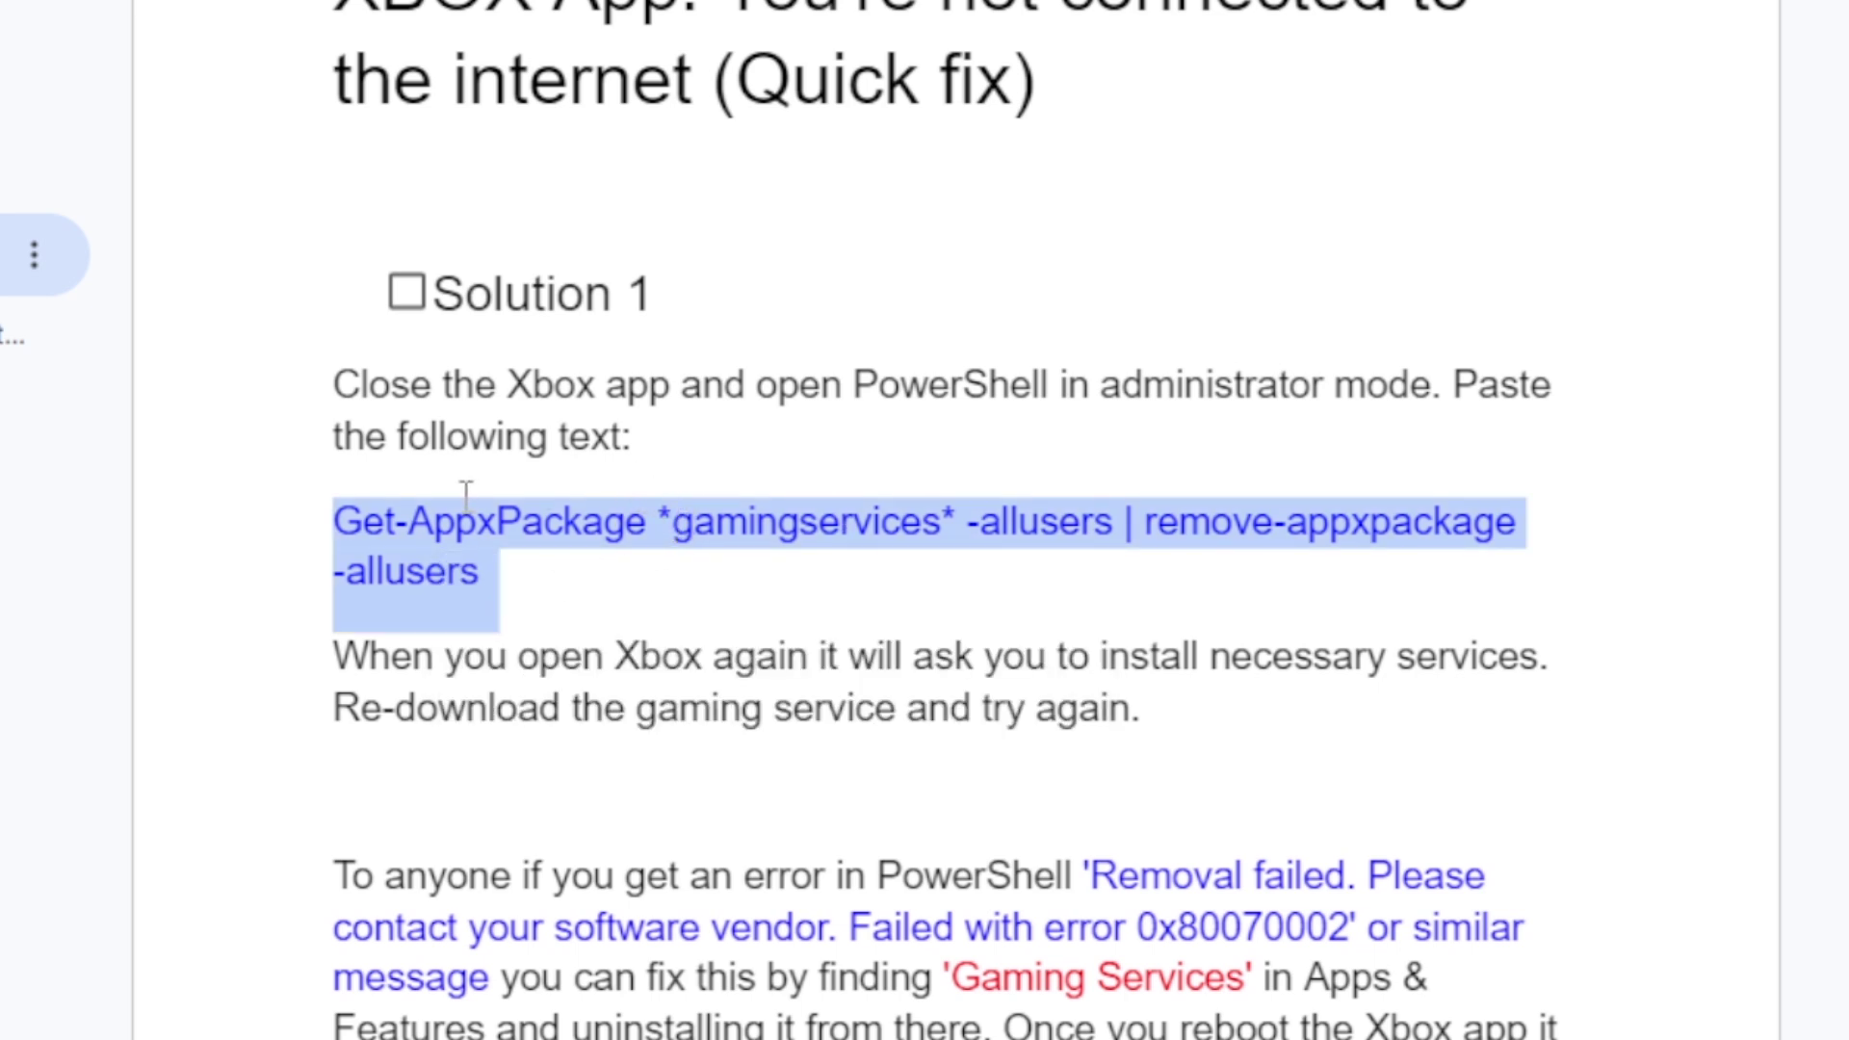
Step: Search 'powers' in Start and run Windows PowerShell as administrator, approving the UAC prompt
key("super")
type("po")
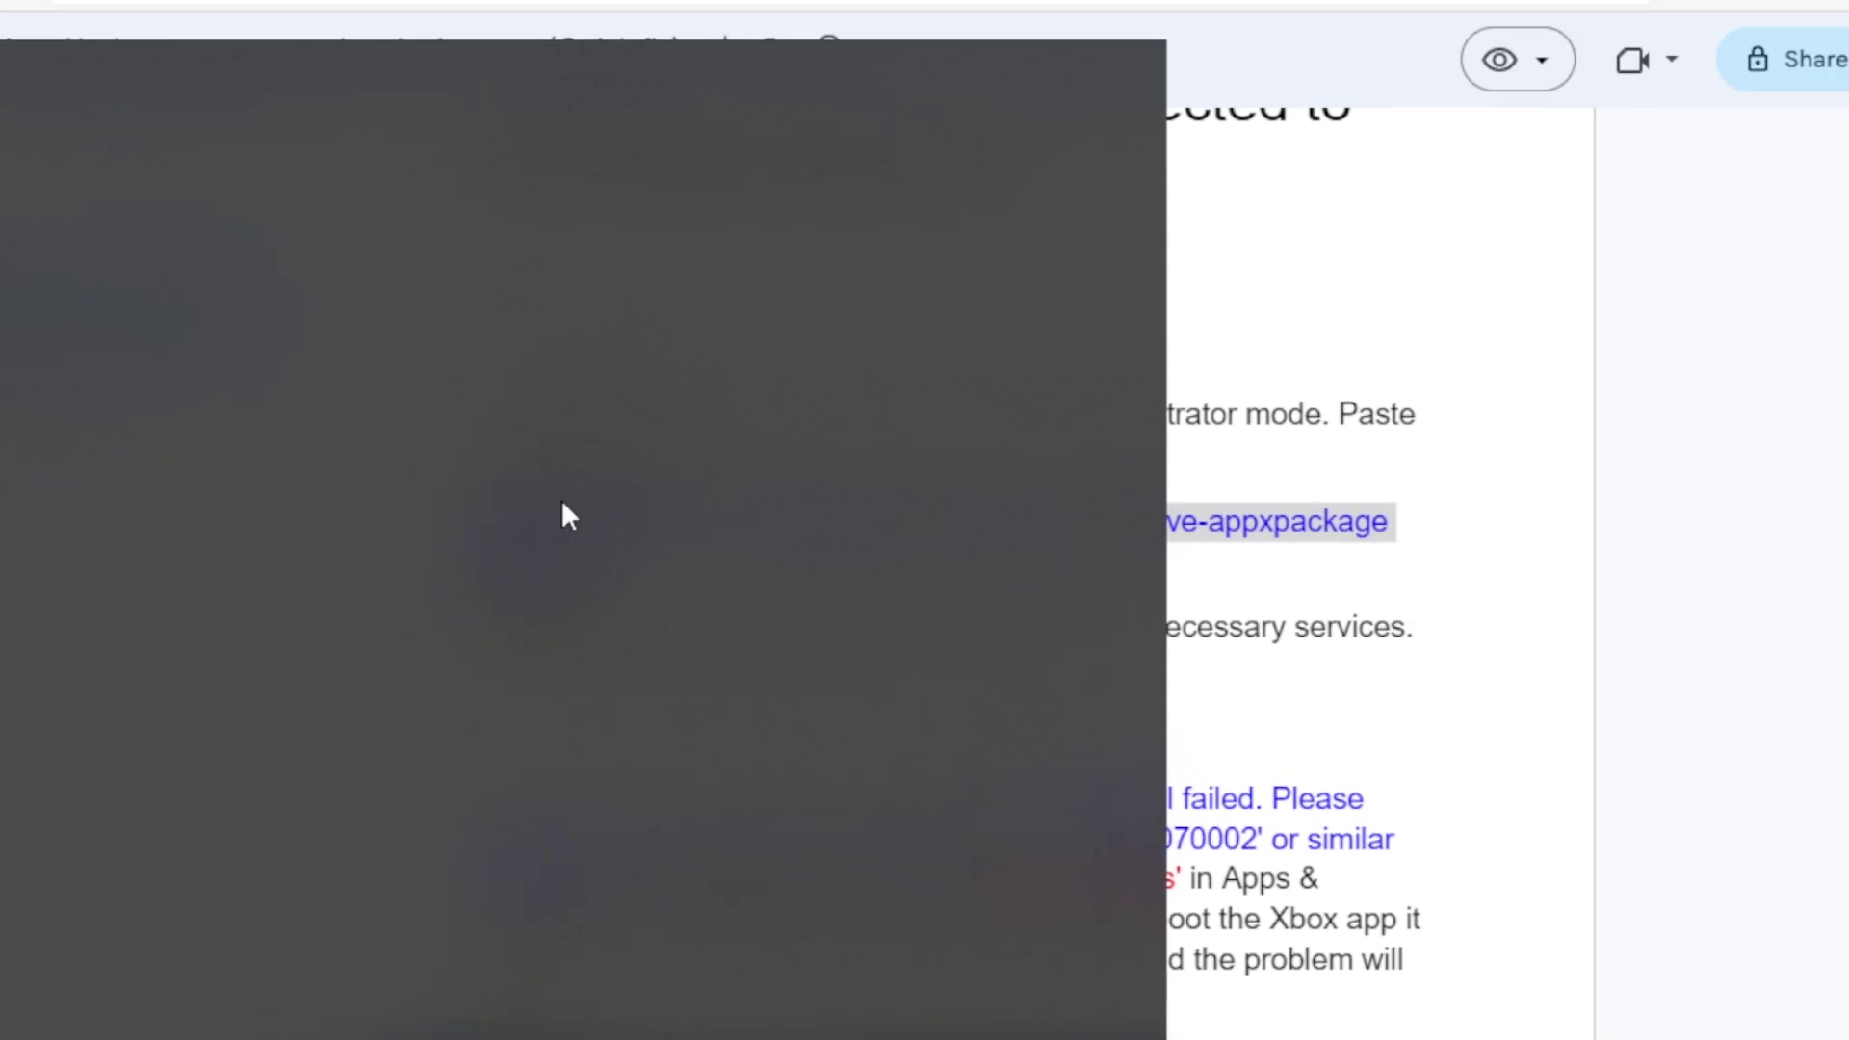
type("wers")
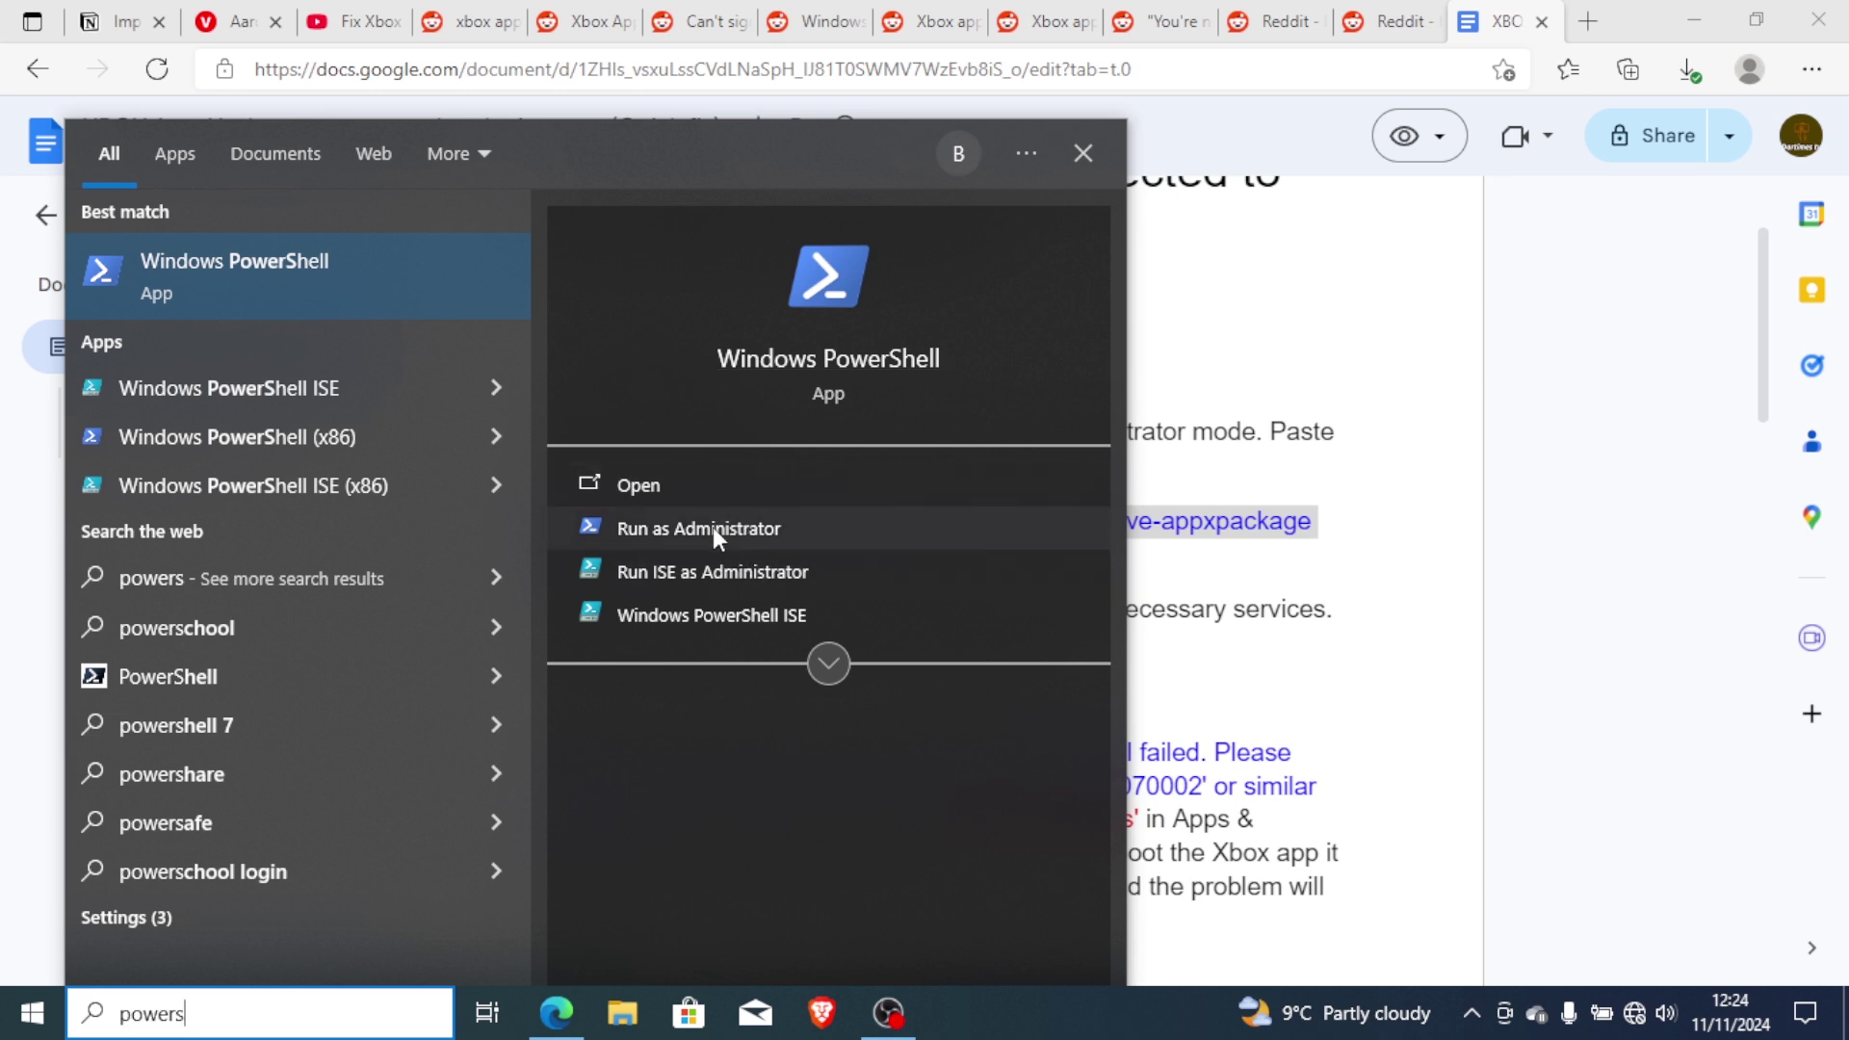
left_click(744, 530)
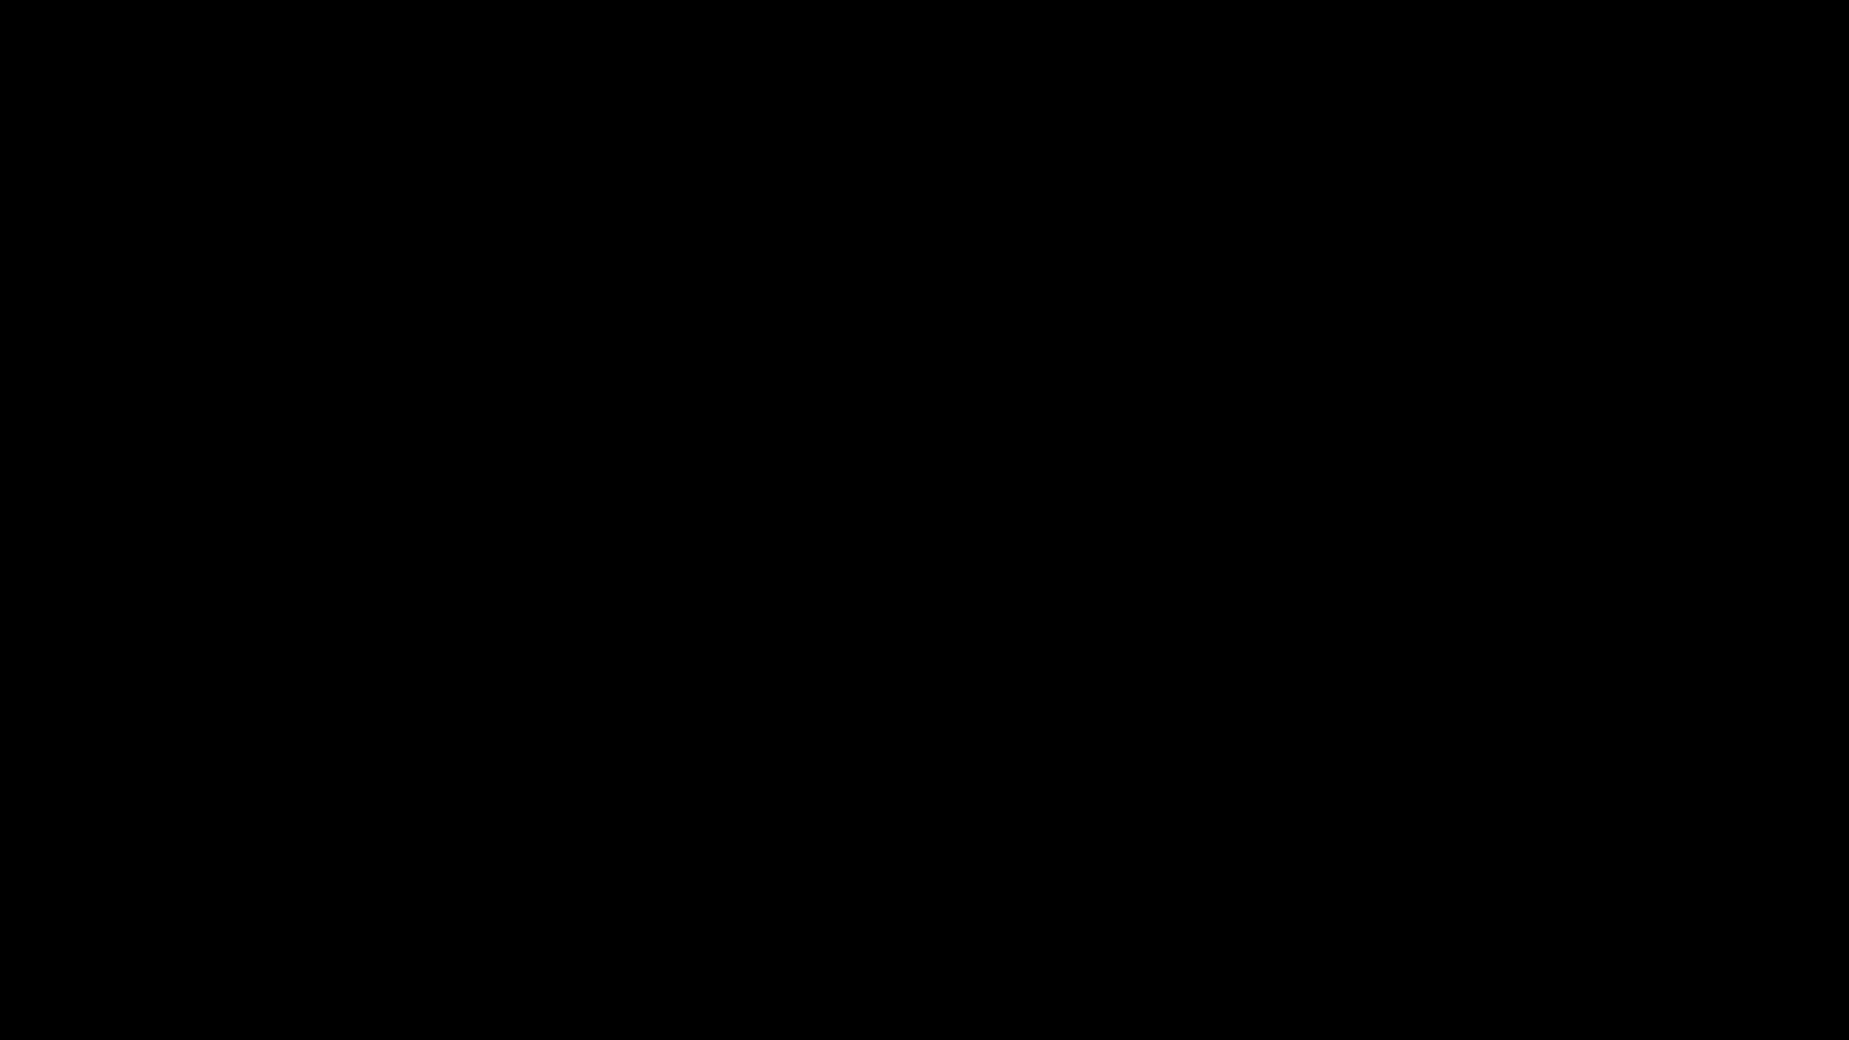
left_click(777, 684)
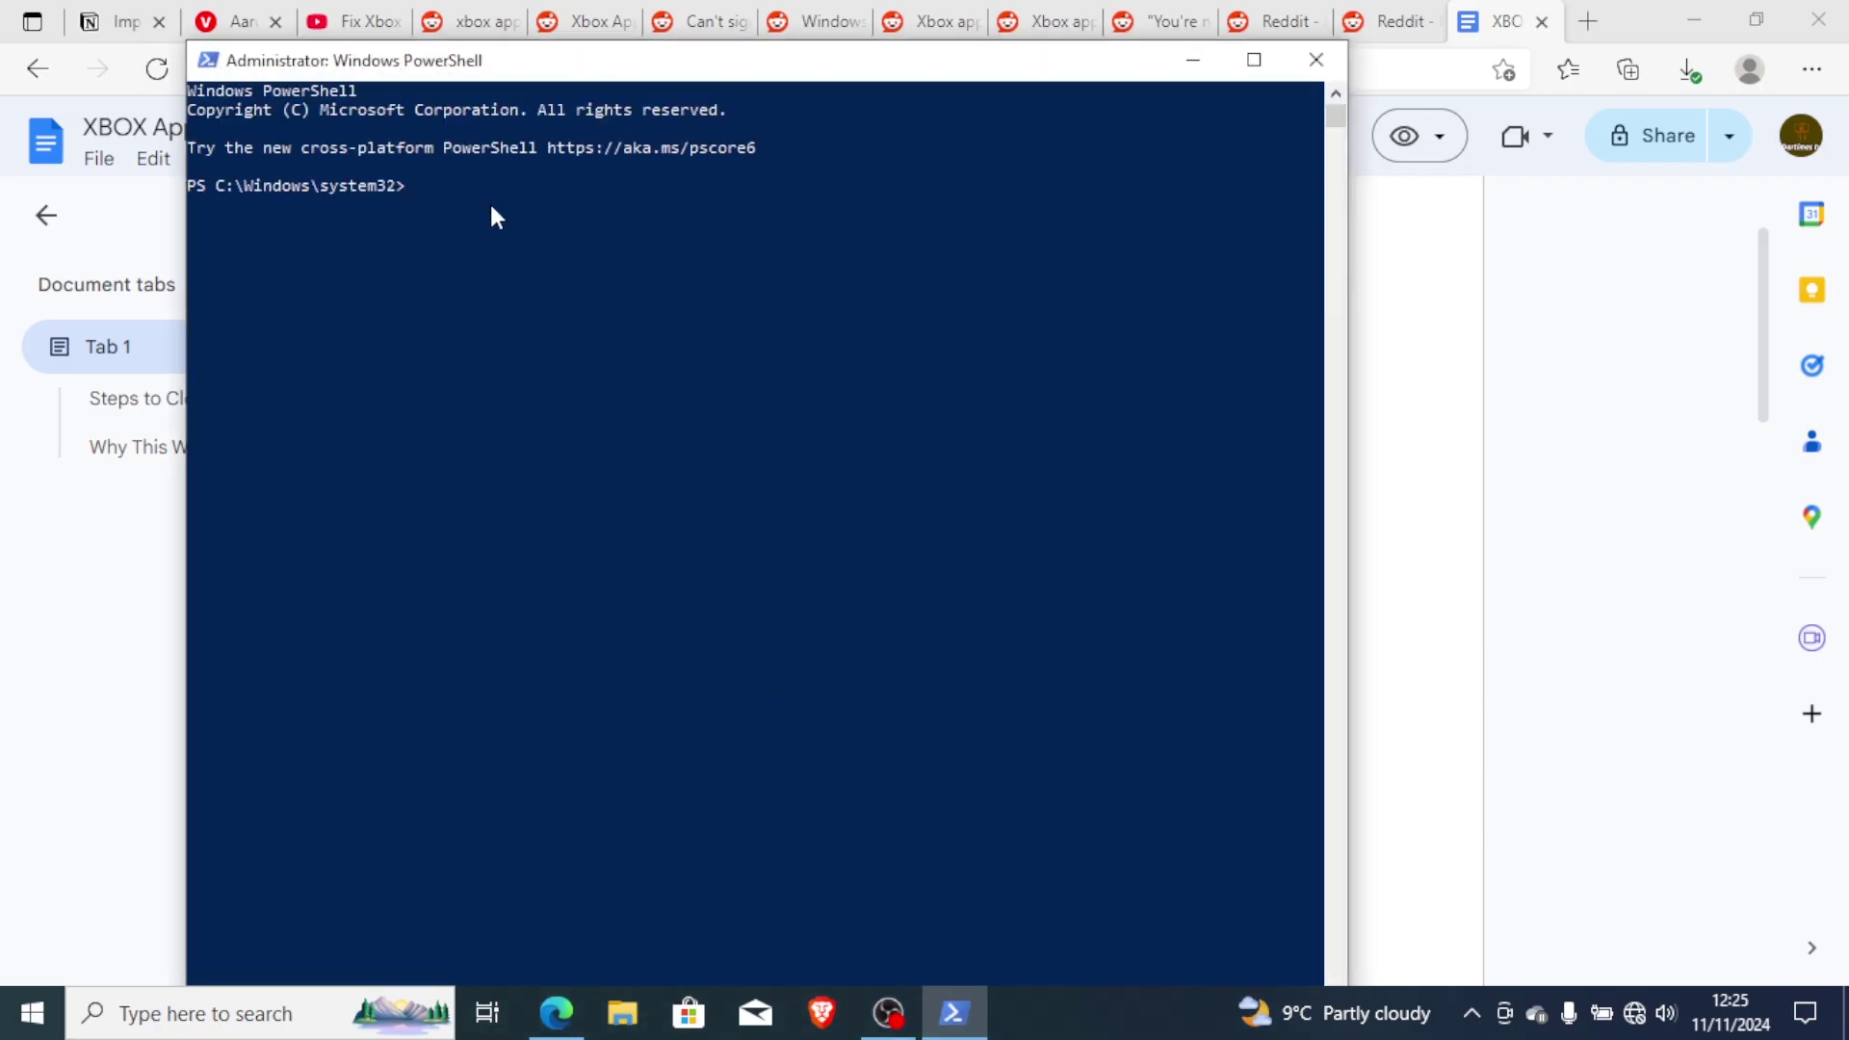
Step: Move the administrator PowerShell window aside to reveal the guide, then close it
left_click_drag(727, 65, 1011, 607)
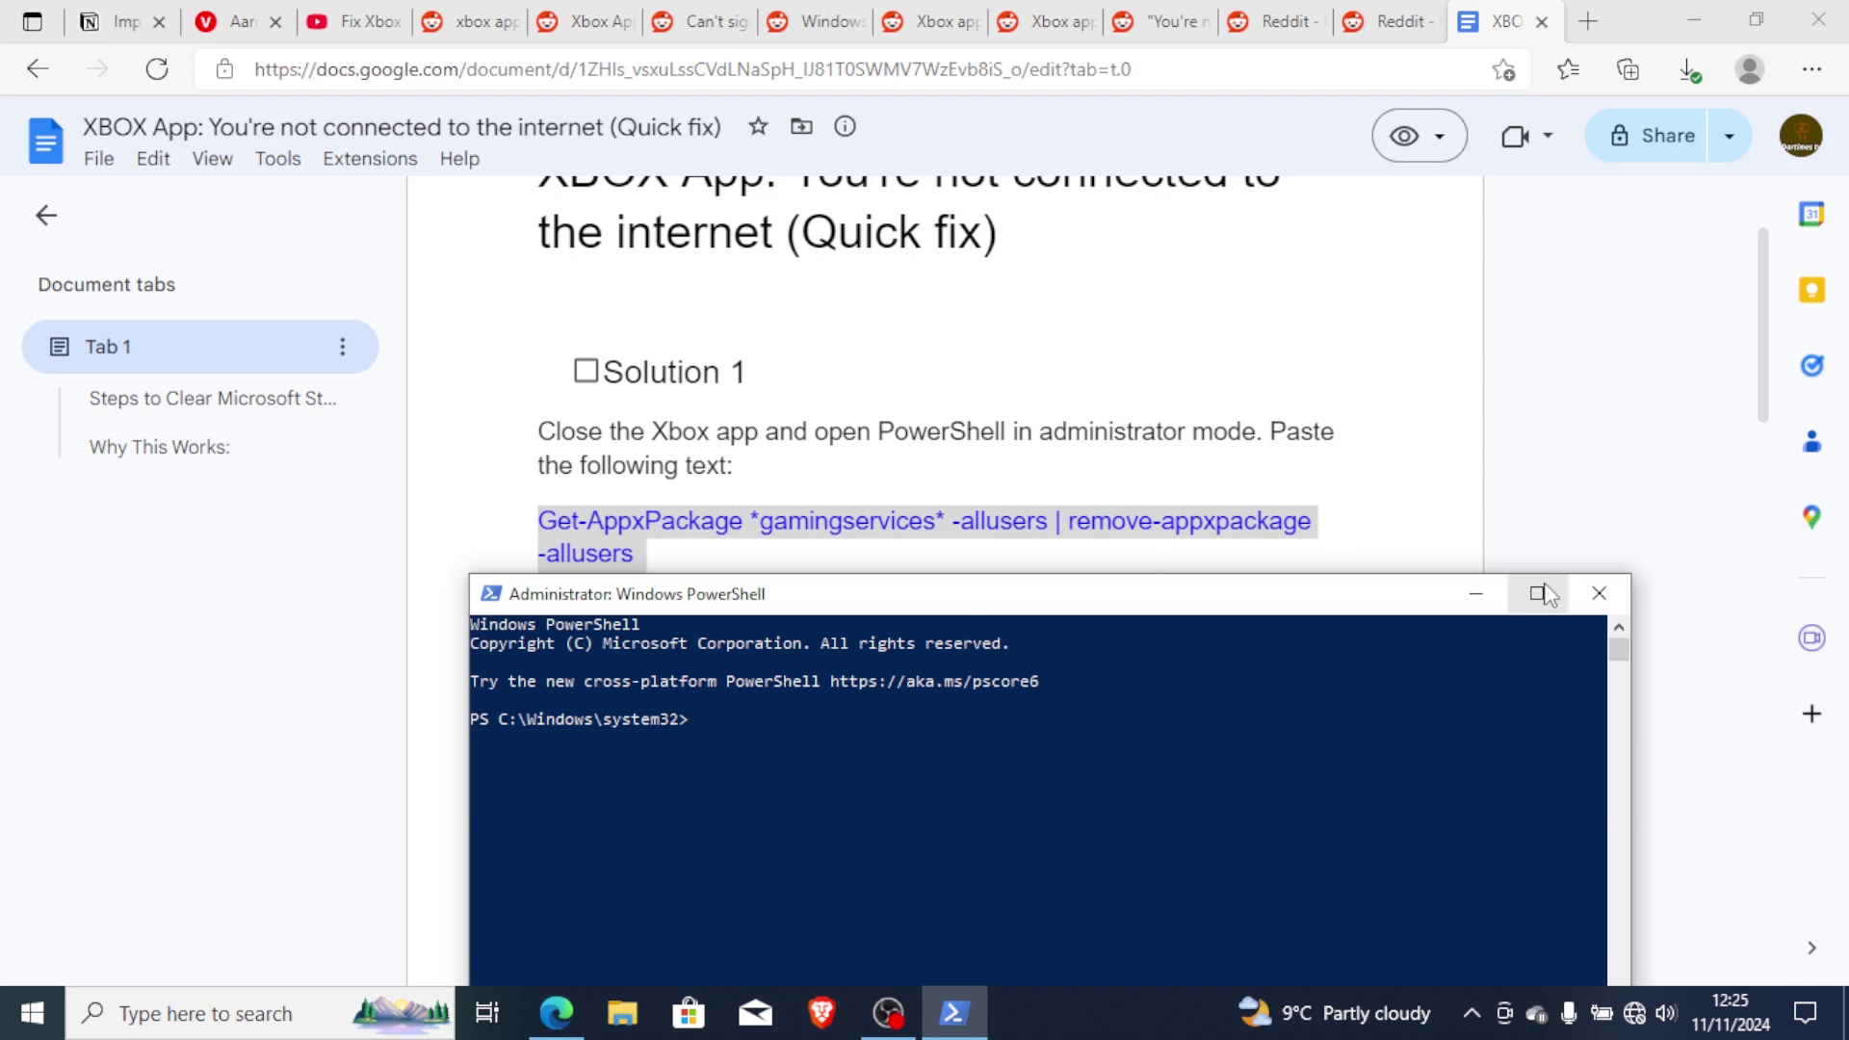
left_click(1598, 593)
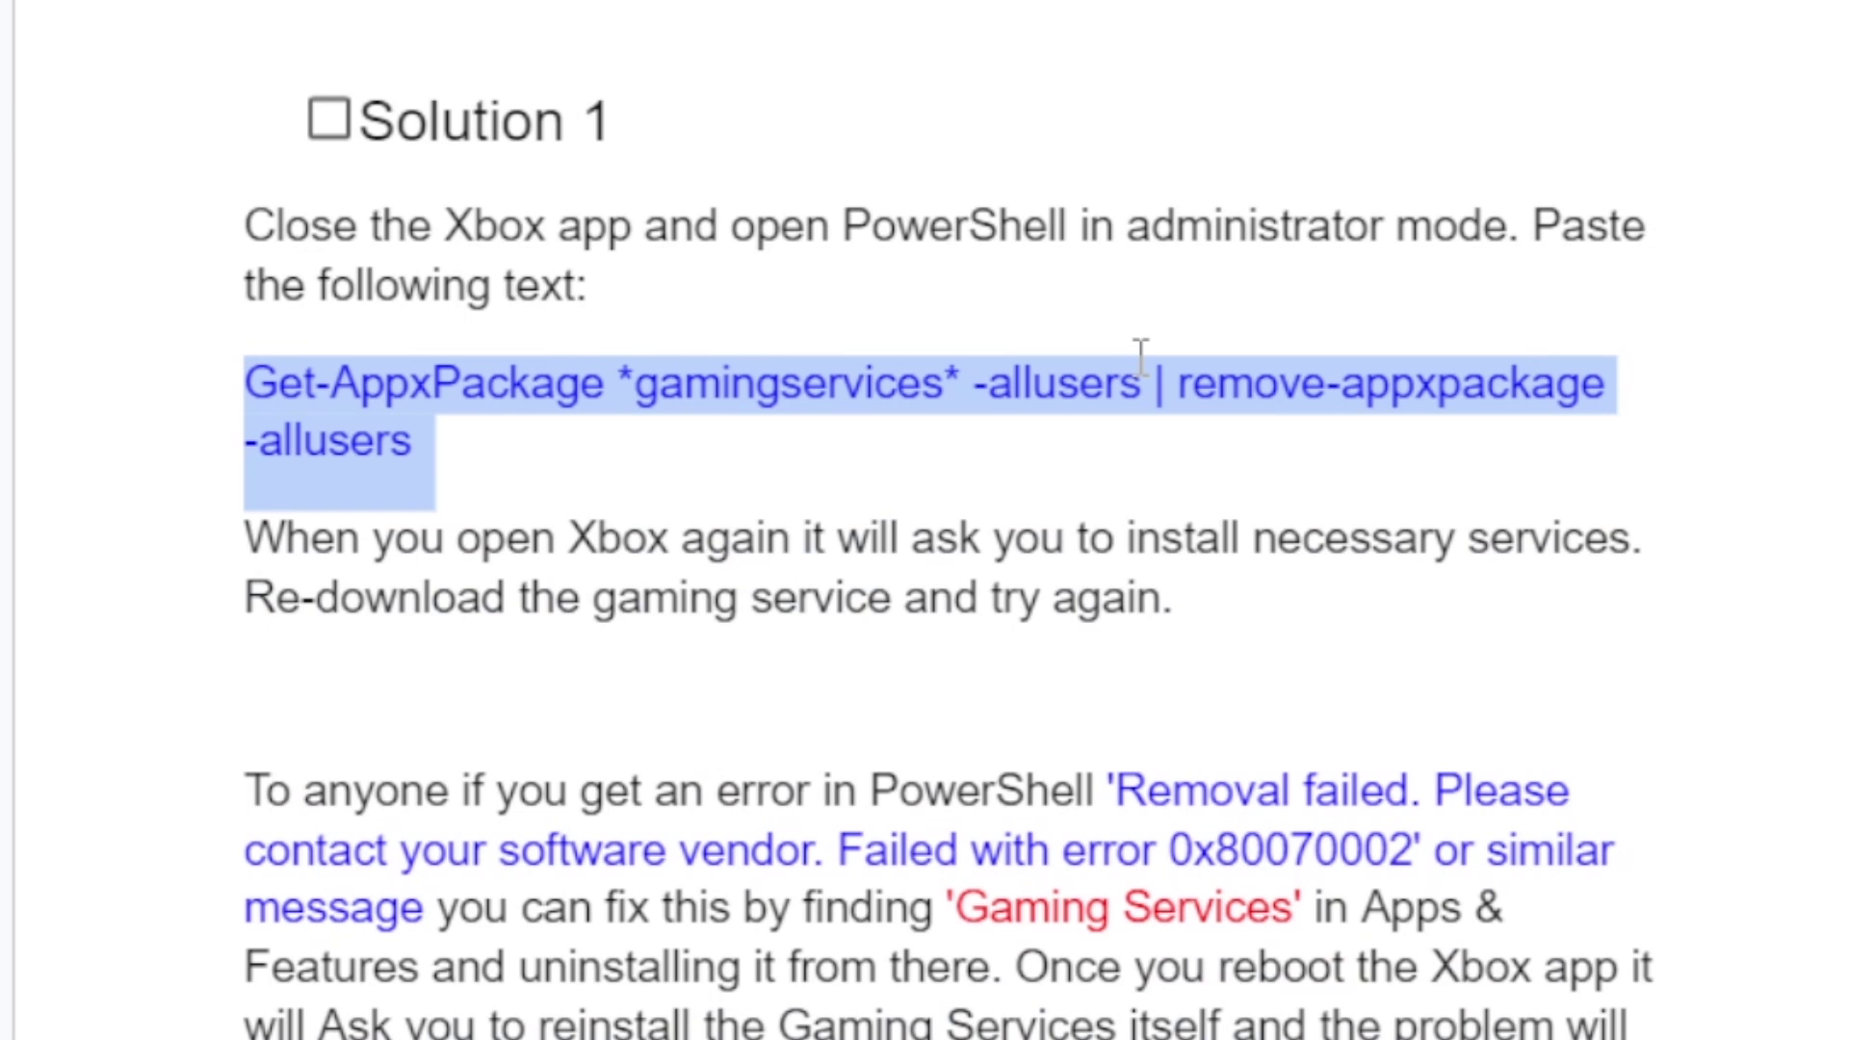
left_click(501, 583)
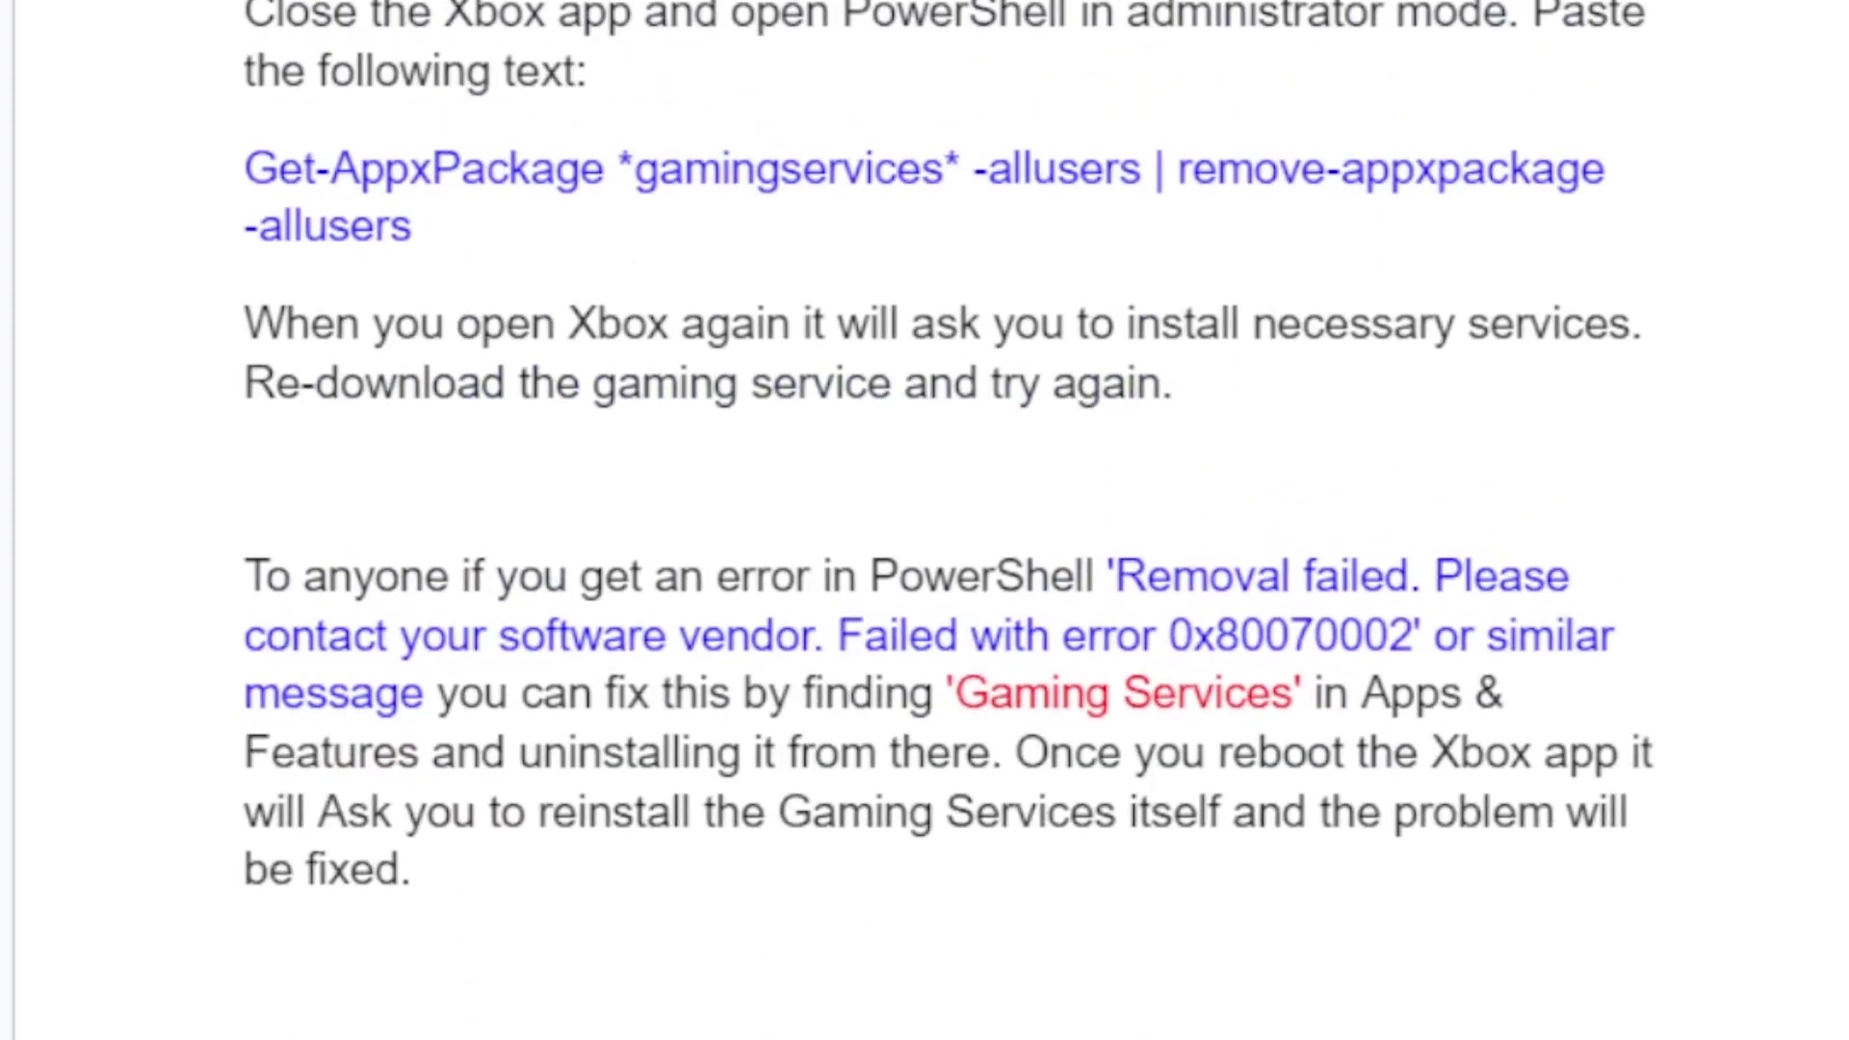
scroll(924, 520, "down", 3)
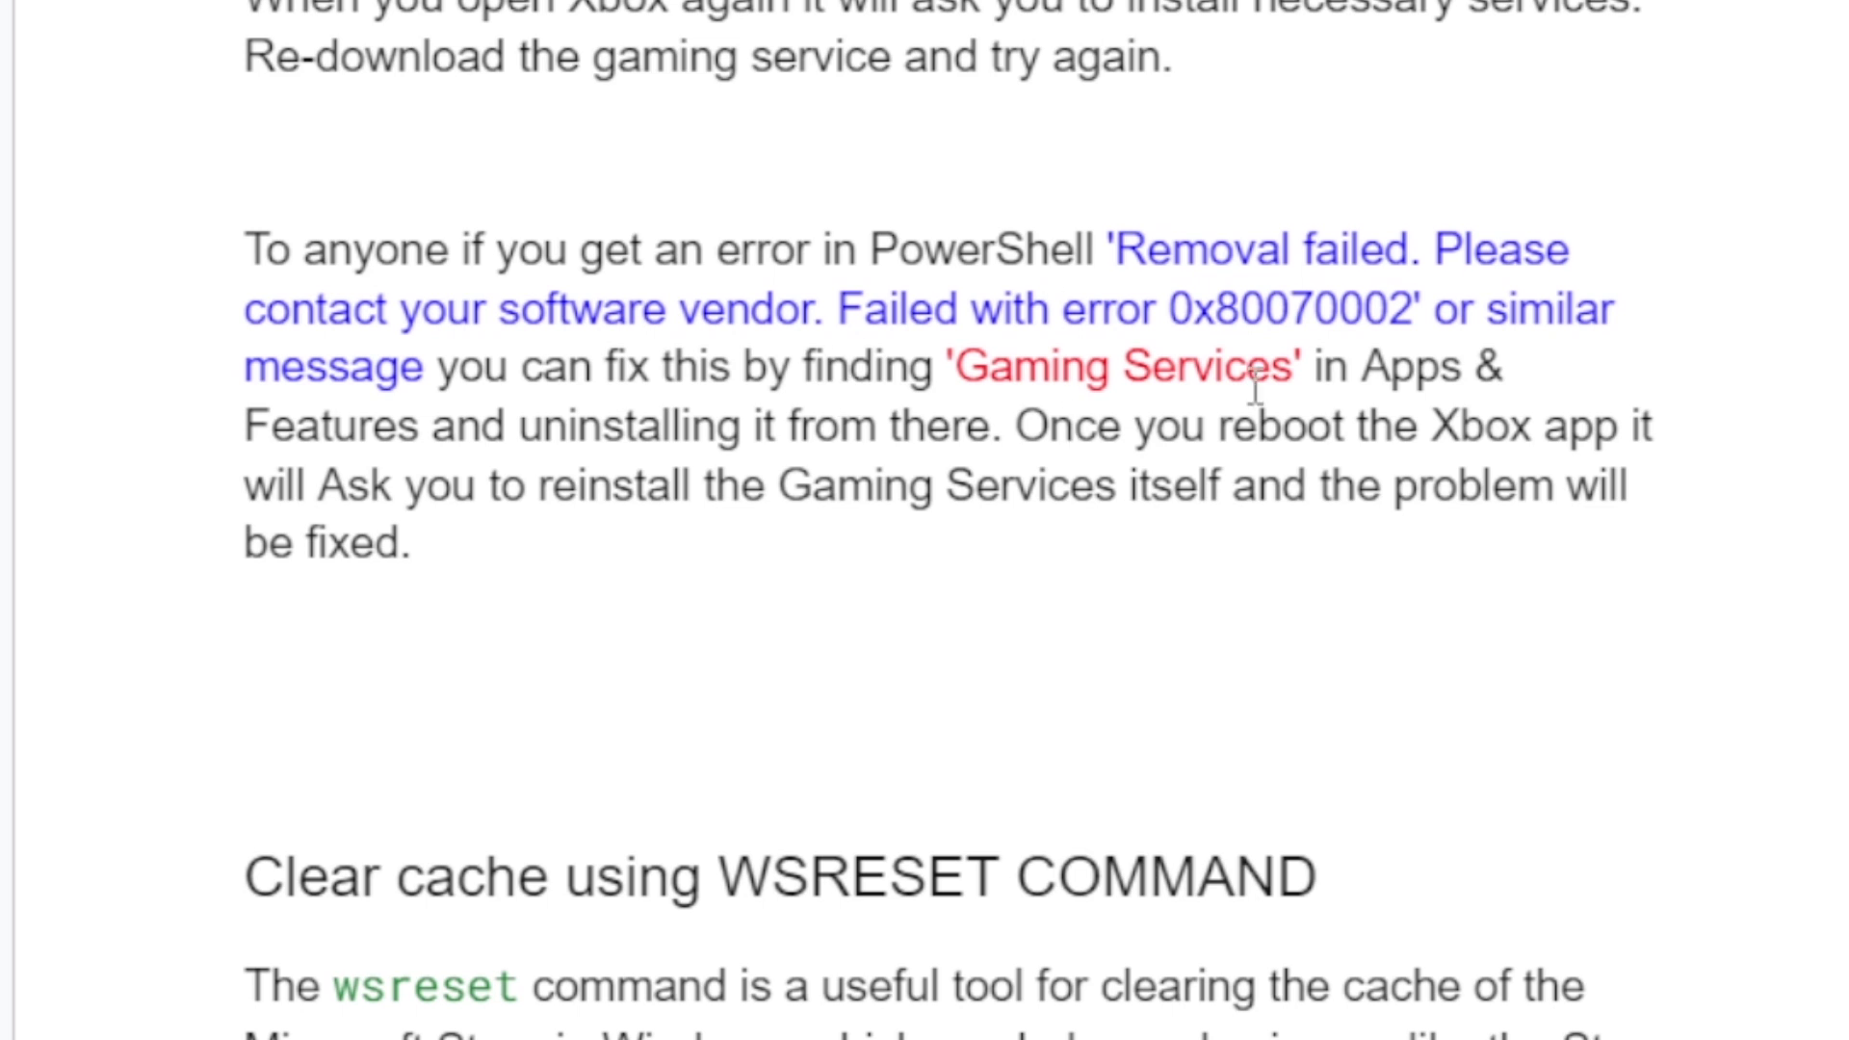
scroll(948, 520, "down", 1)
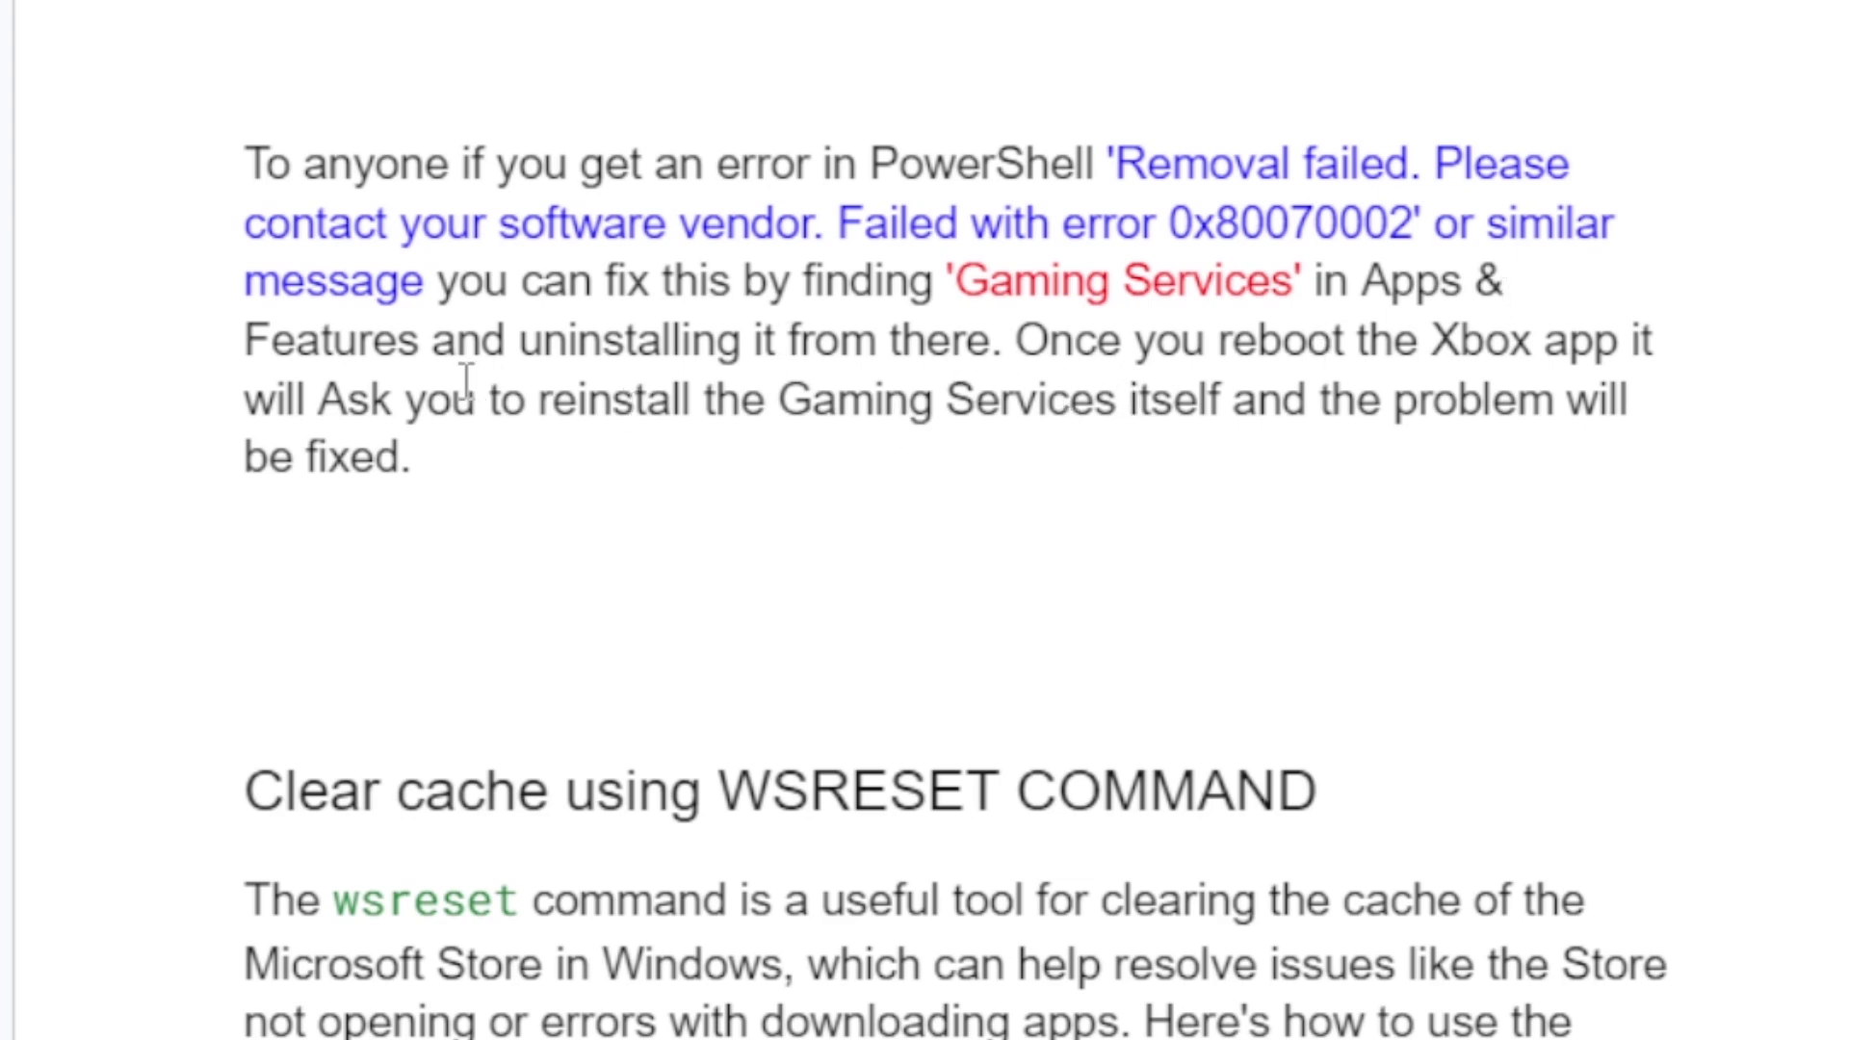
Step: Open the Apps & features settings via an 'apps' Start search, scroll the list, then close Settings
key("super")
type("apps")
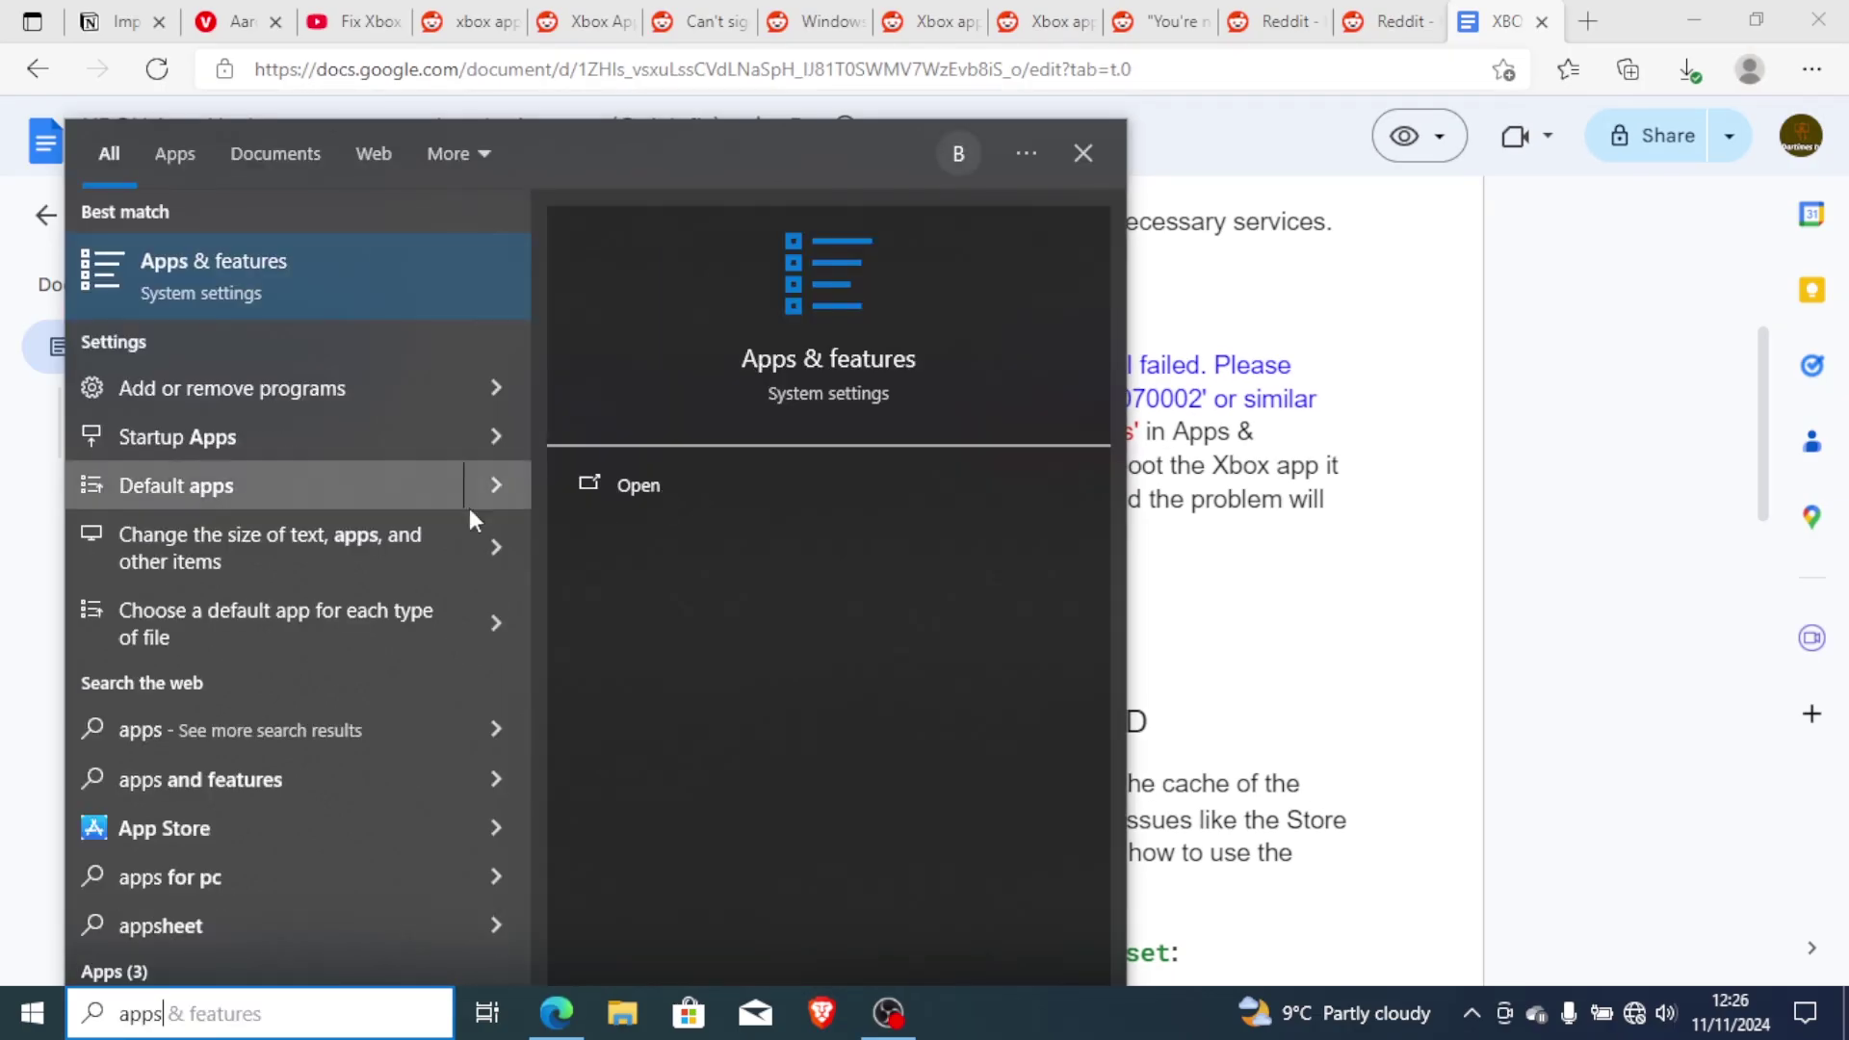
left_click(639, 488)
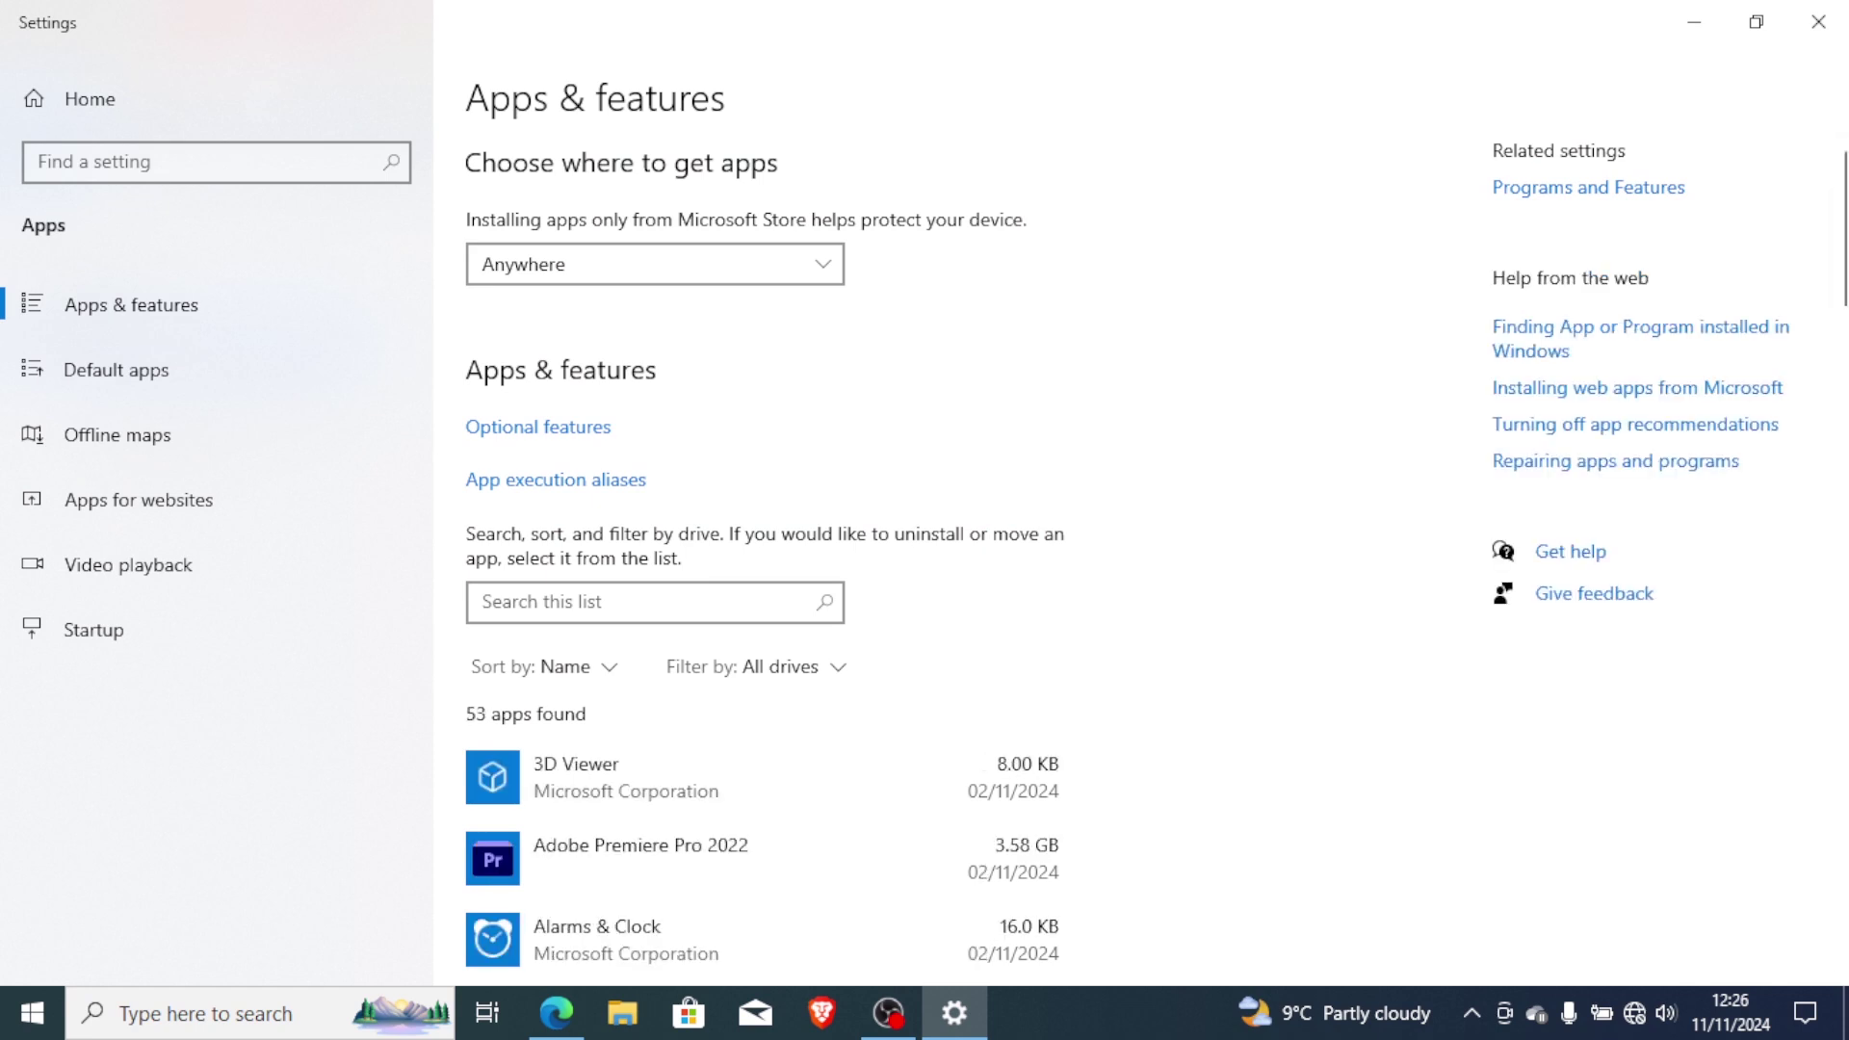
scroll(1138, 430, "down", 6)
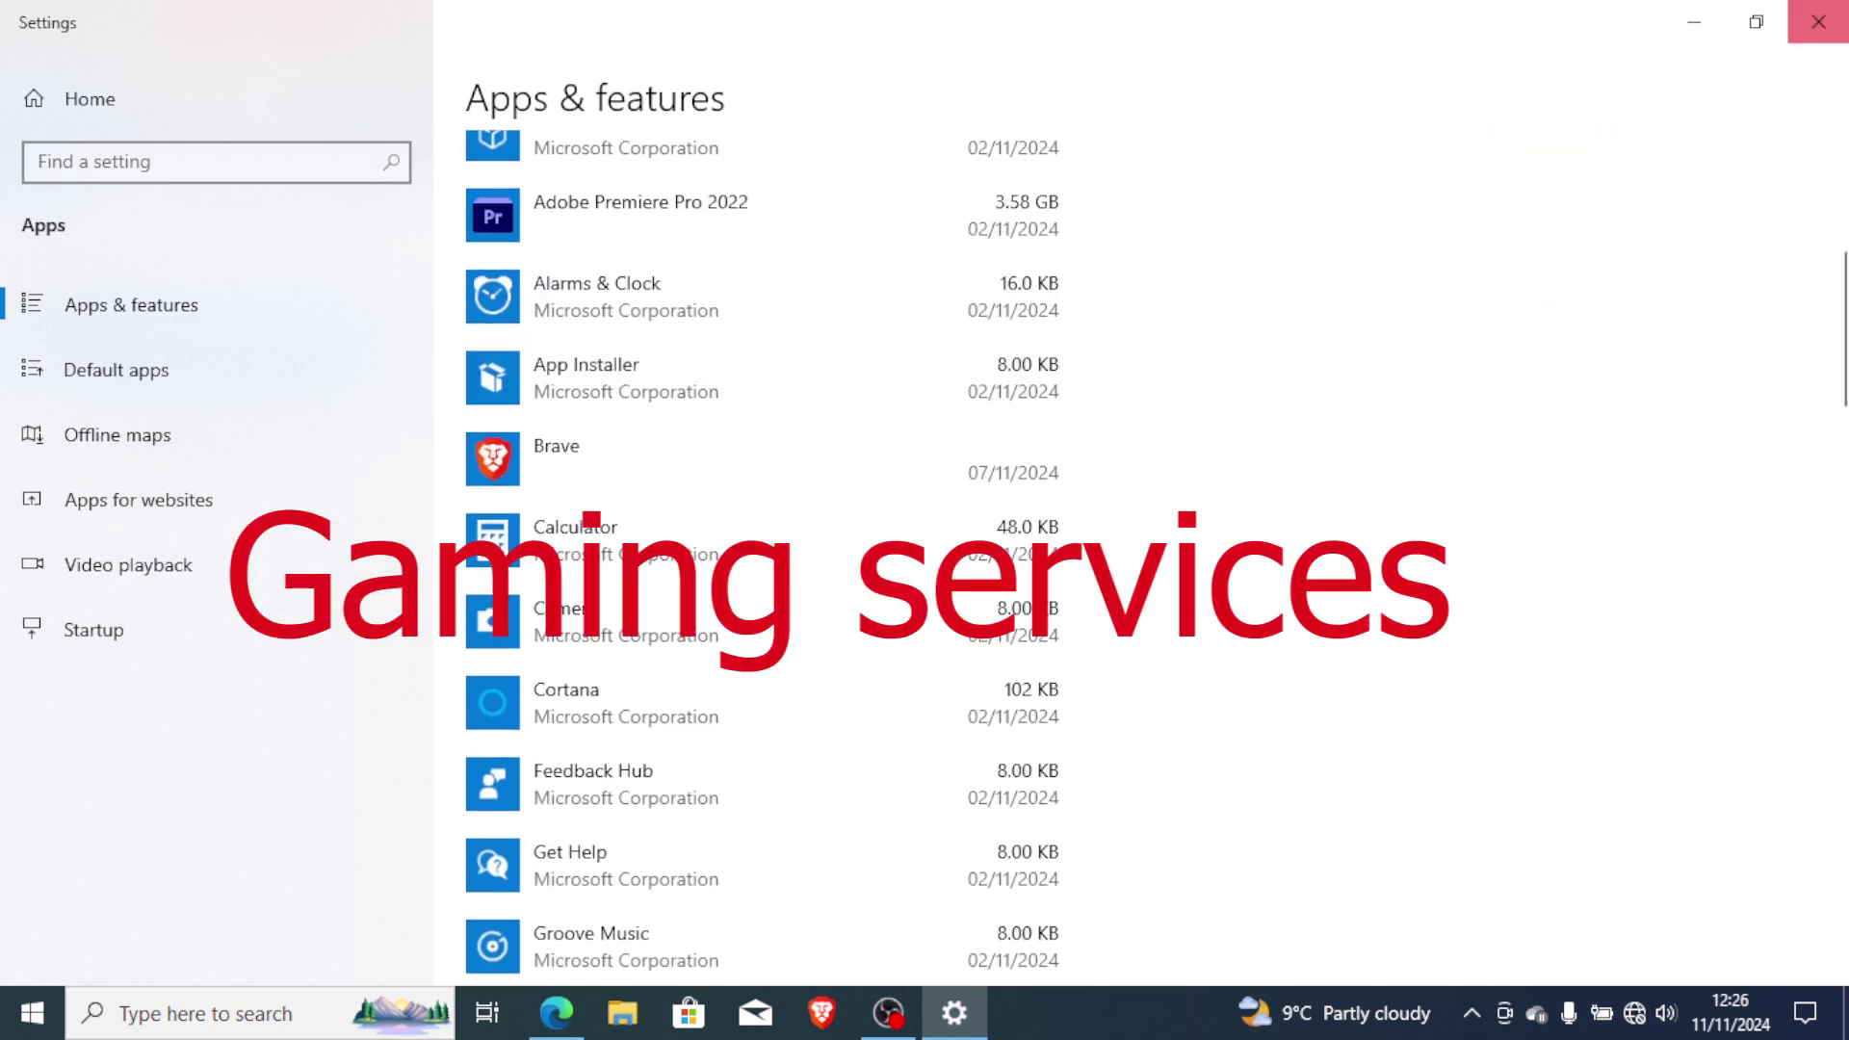
left_click(1818, 21)
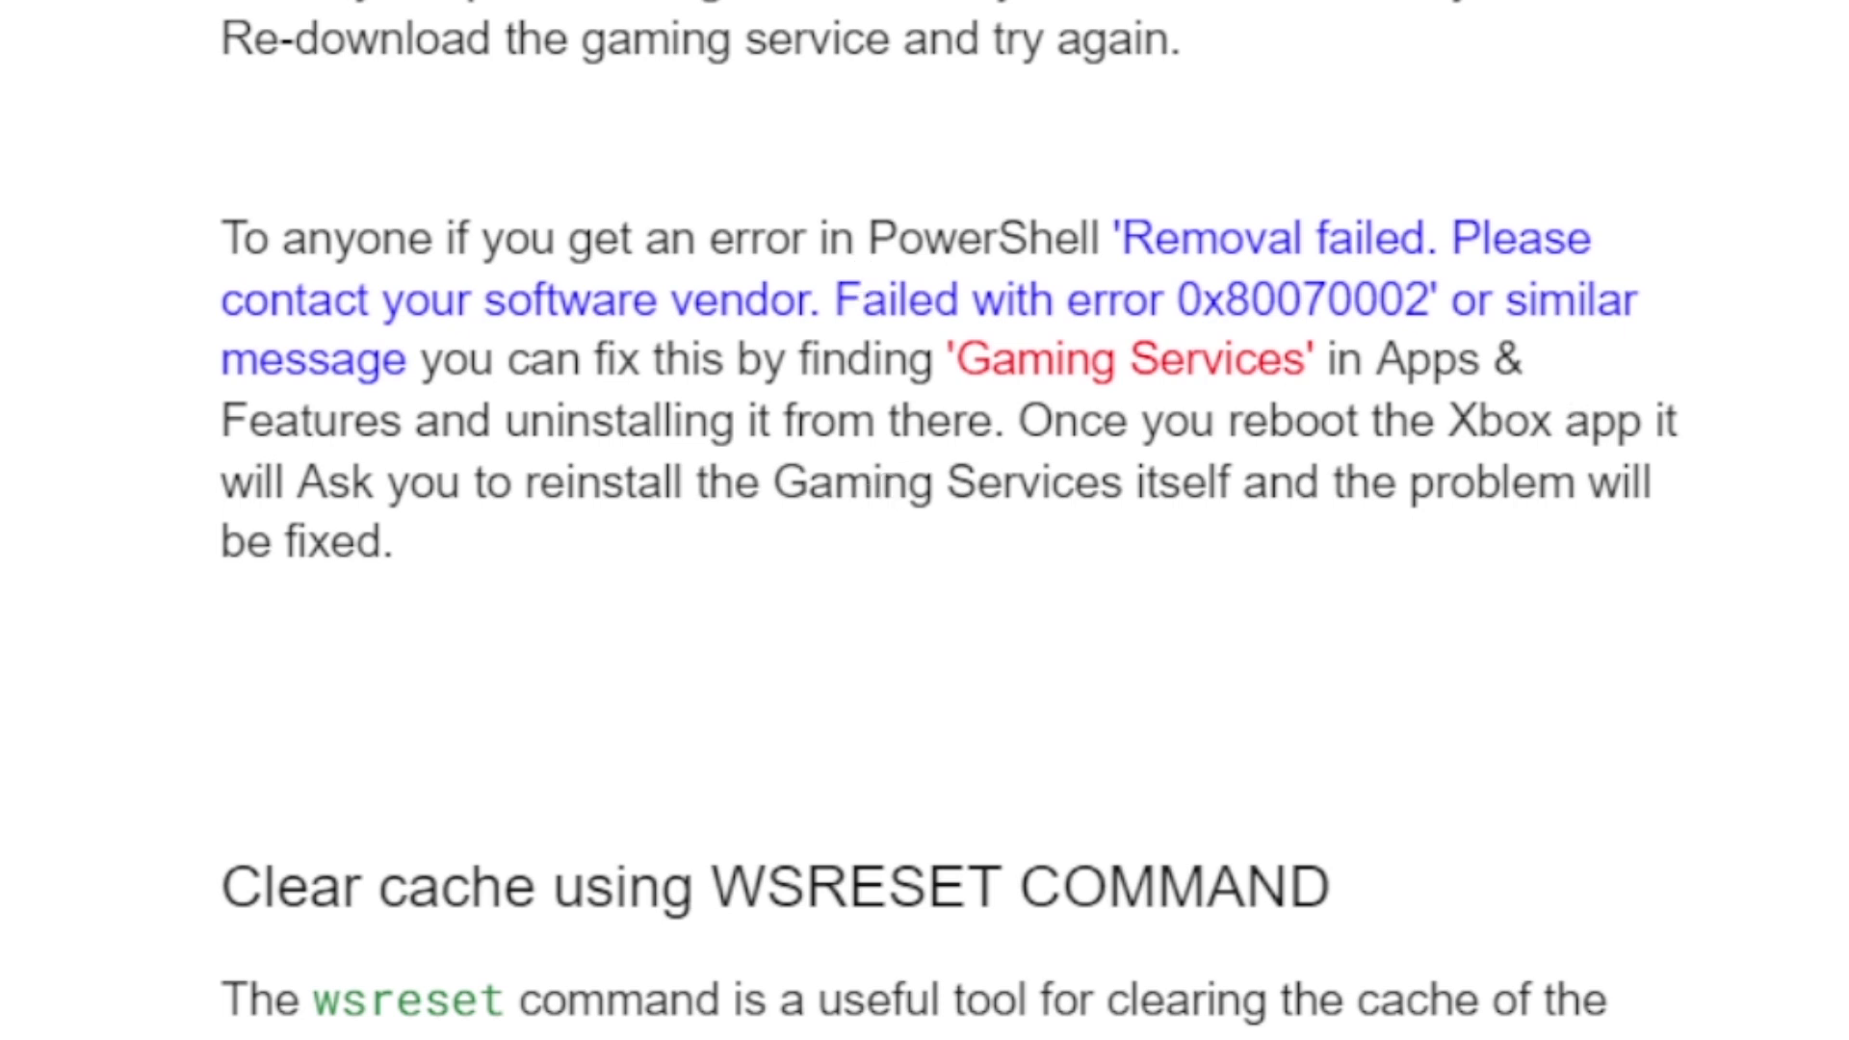
Step: Scroll the guide down to the 'Steps to Clear Microsoft Store Cache using wsreset' list
scroll(925, 520, "up", 5)
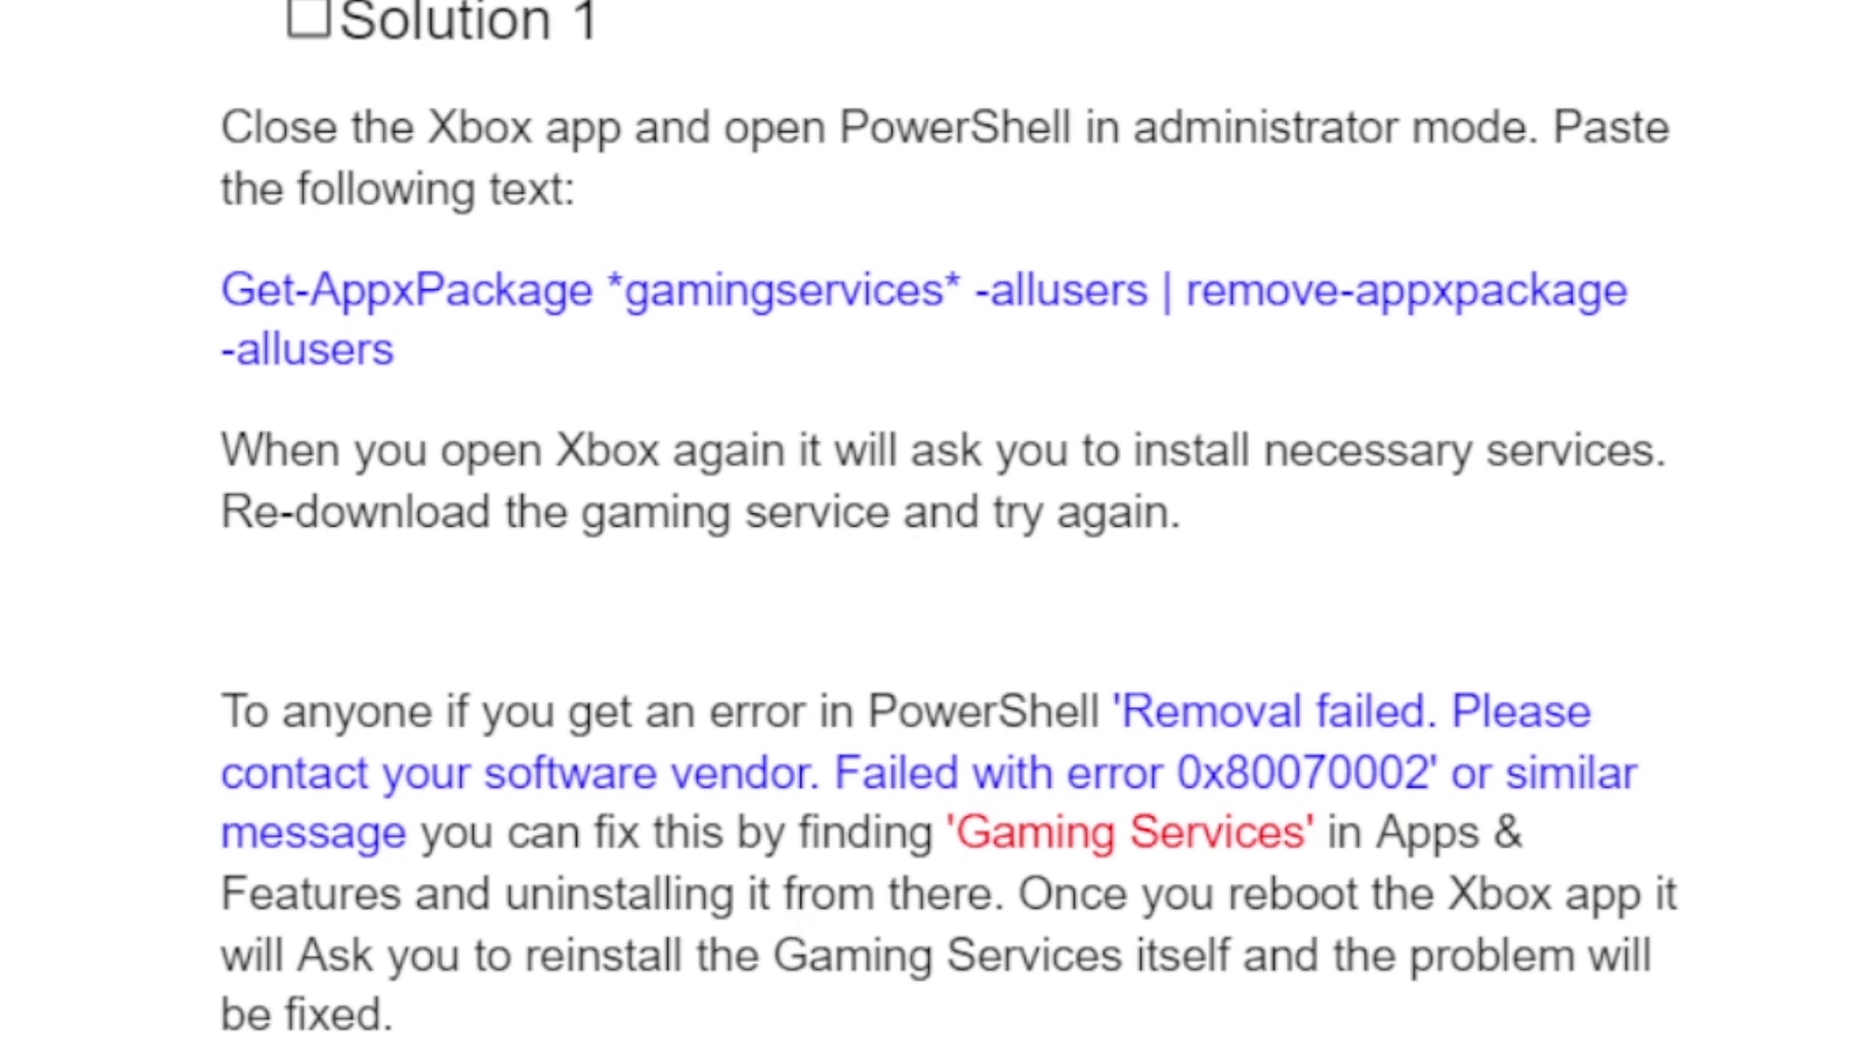
scroll(924, 520, "up", 3)
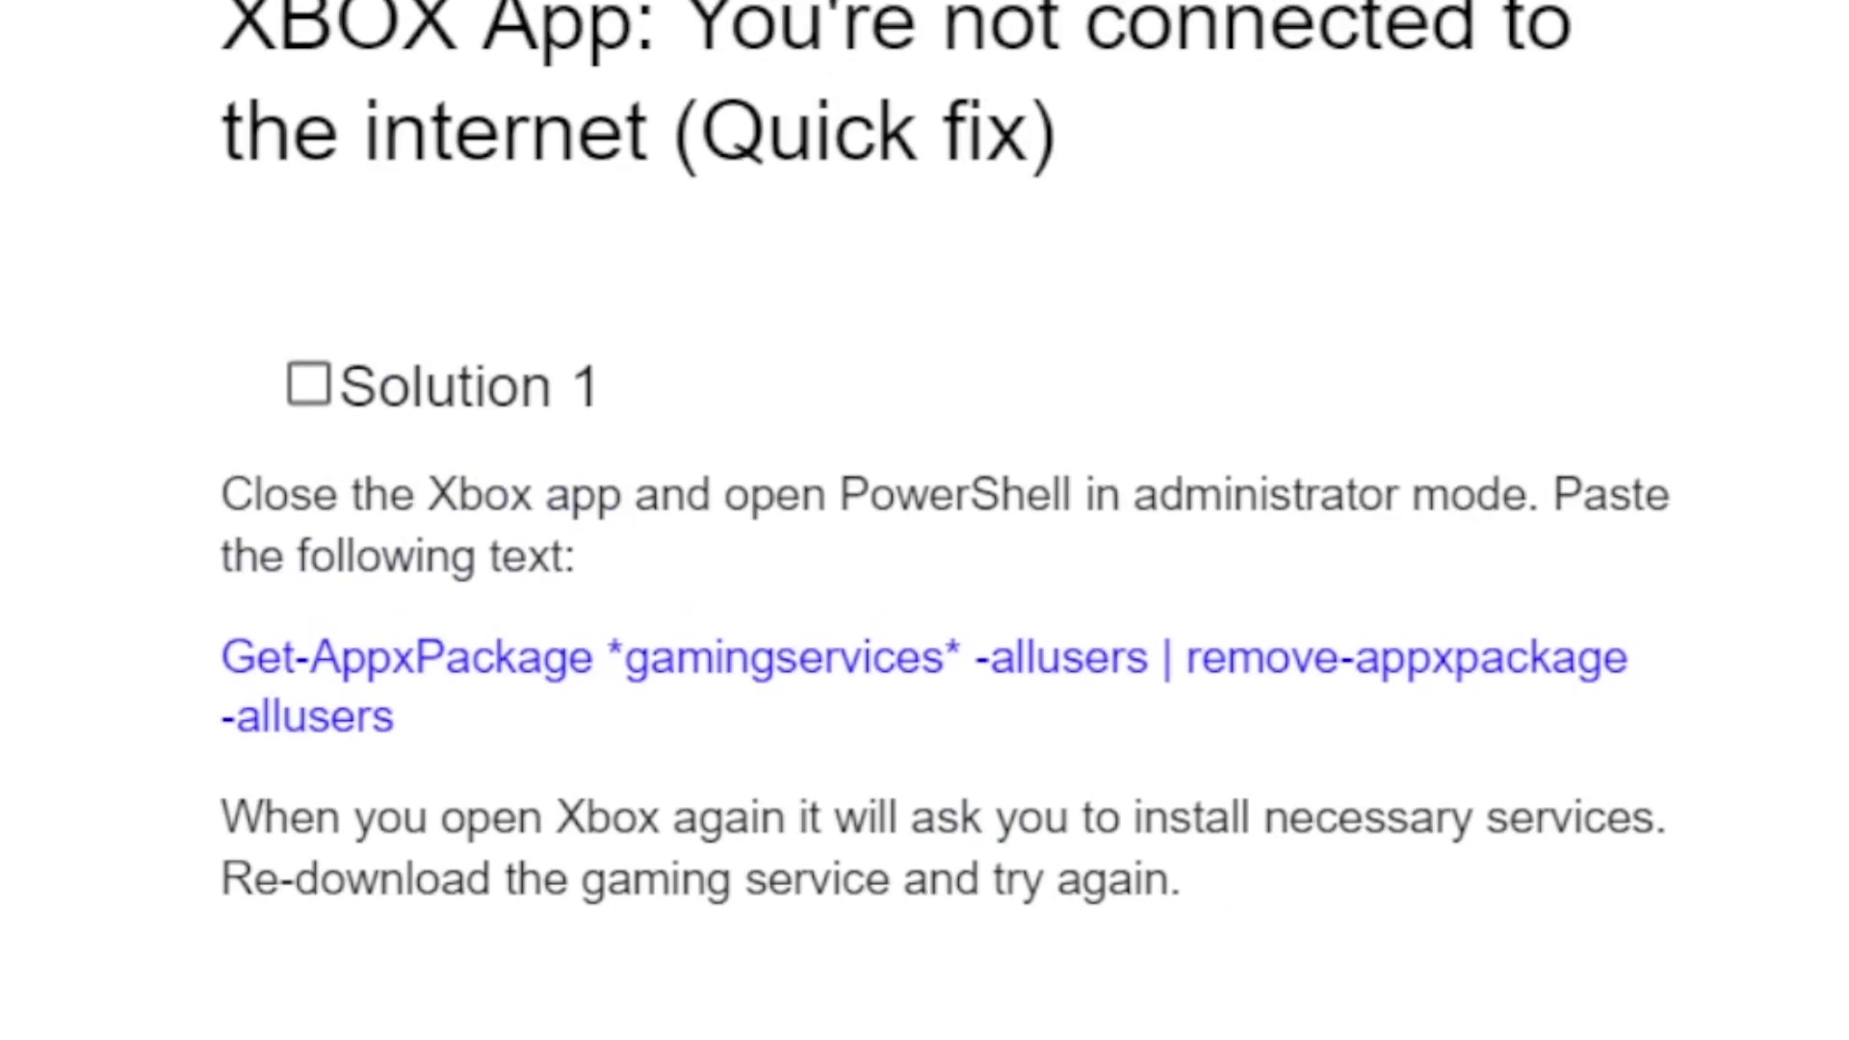
scroll(785, 132, "down", 3)
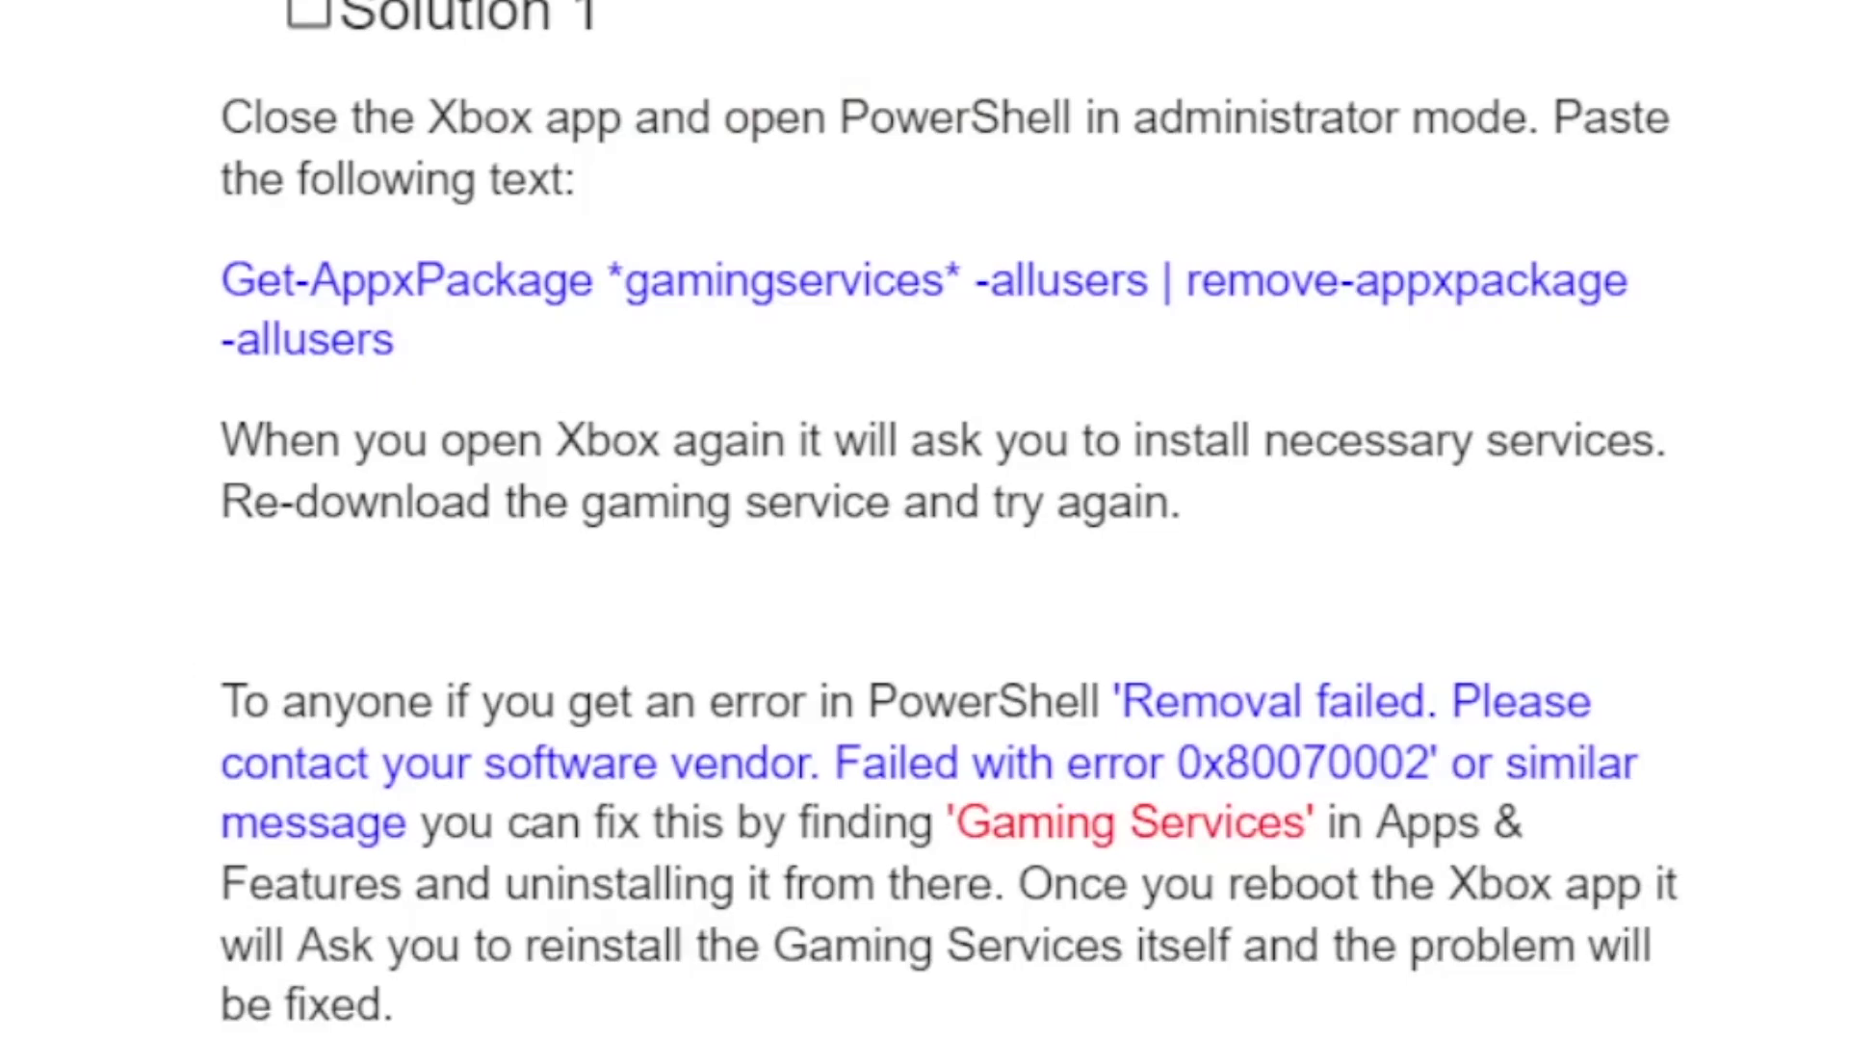
scroll(1237, 427, "down", 5)
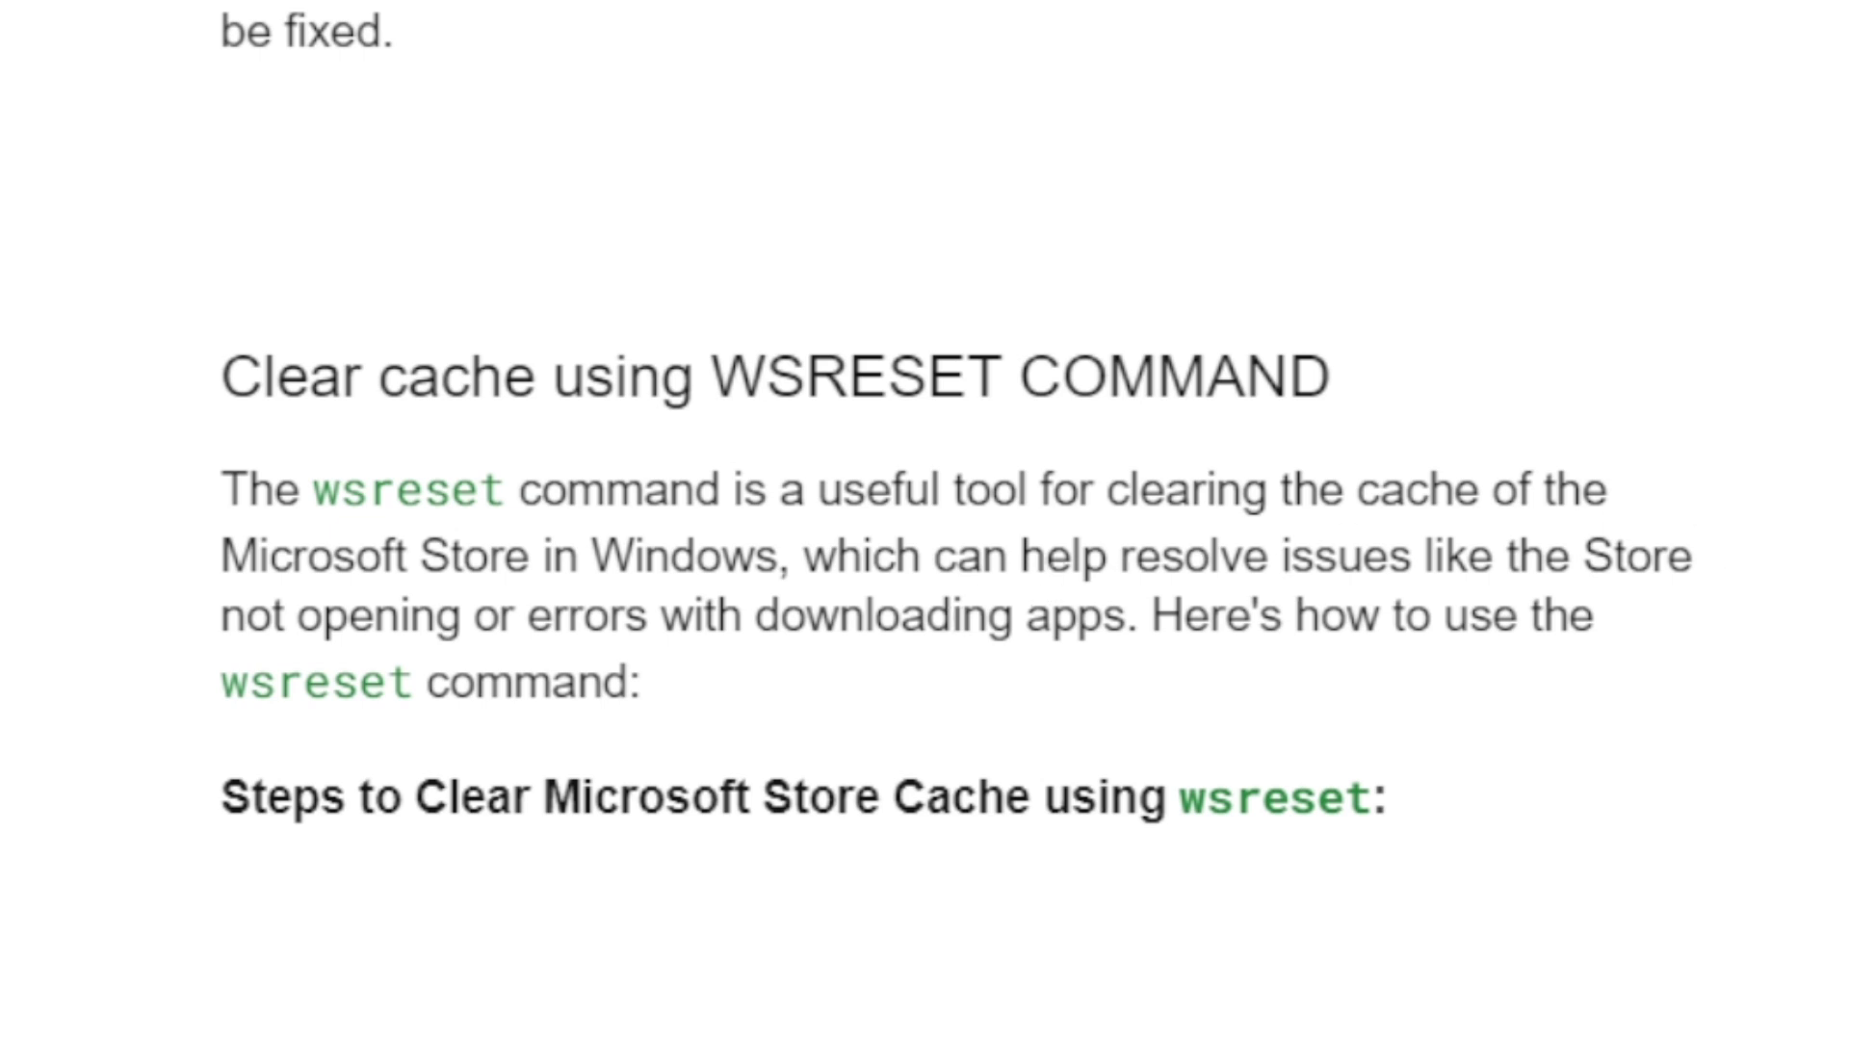
scroll(925, 520, "down", 5)
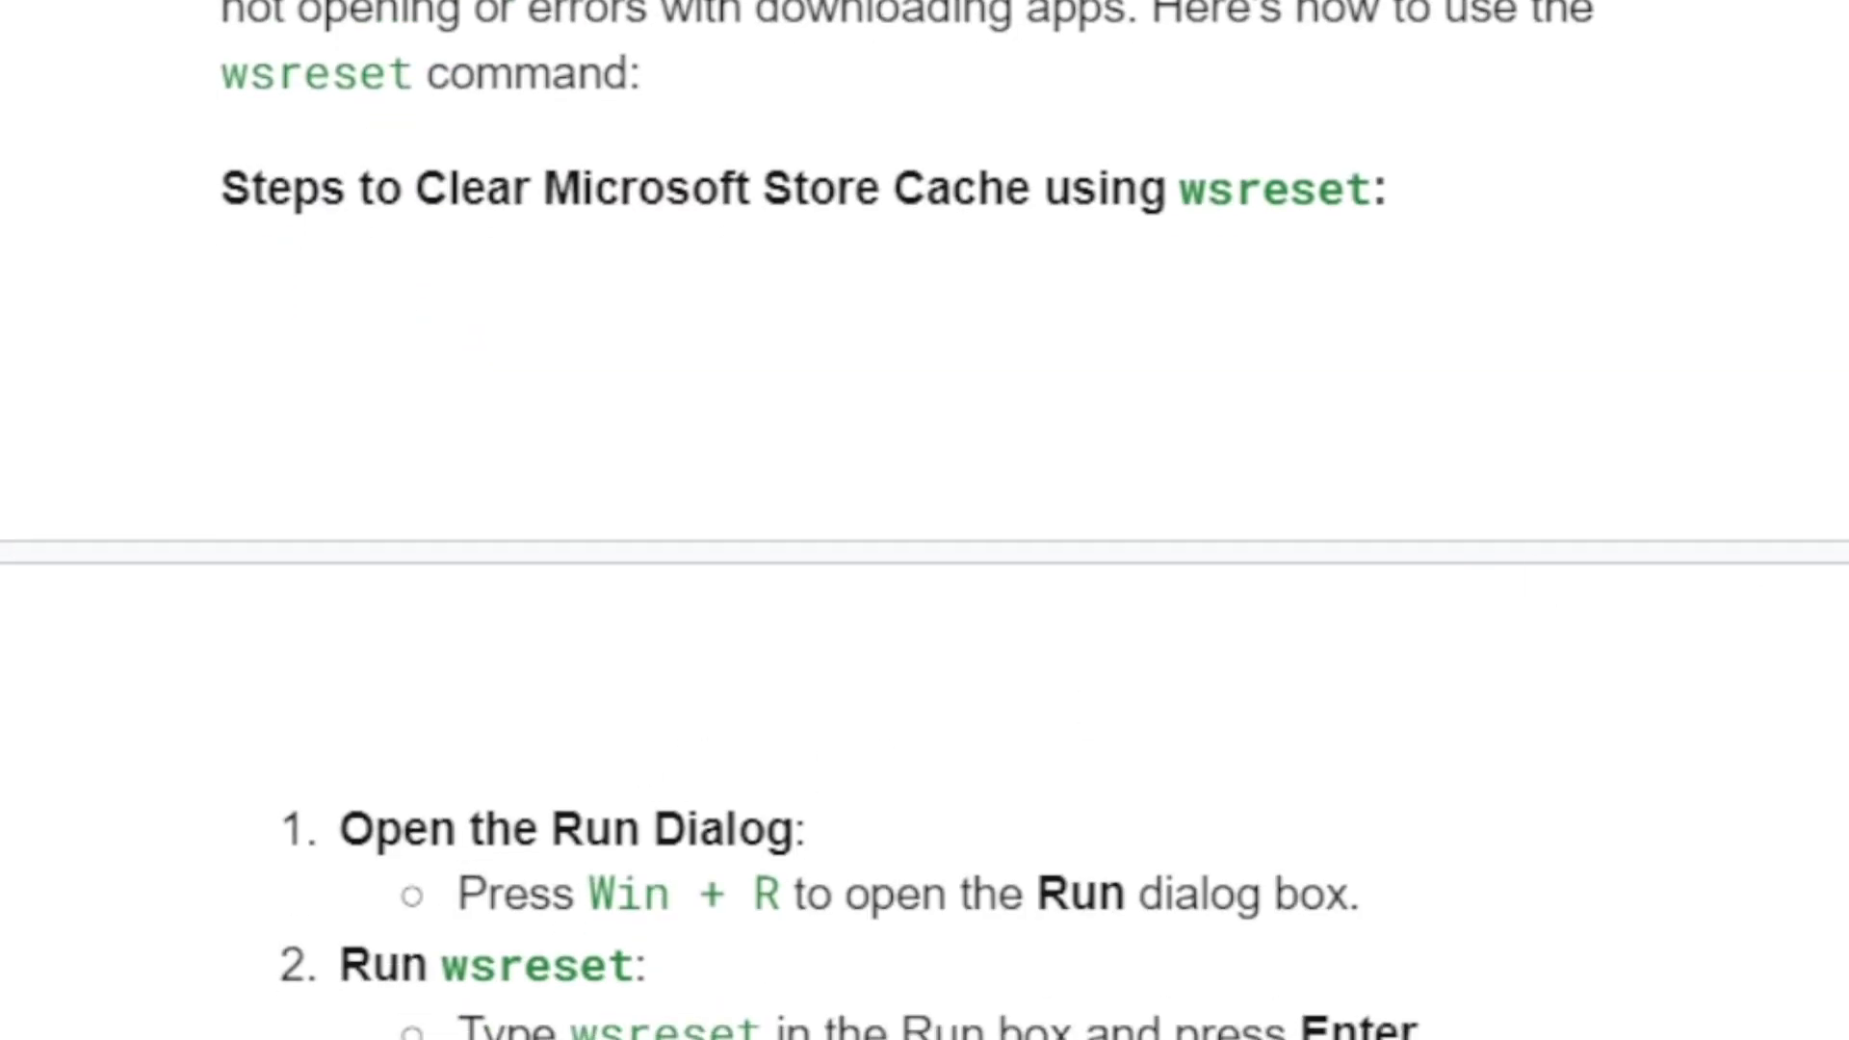
scroll(1293, 742, "down", 2)
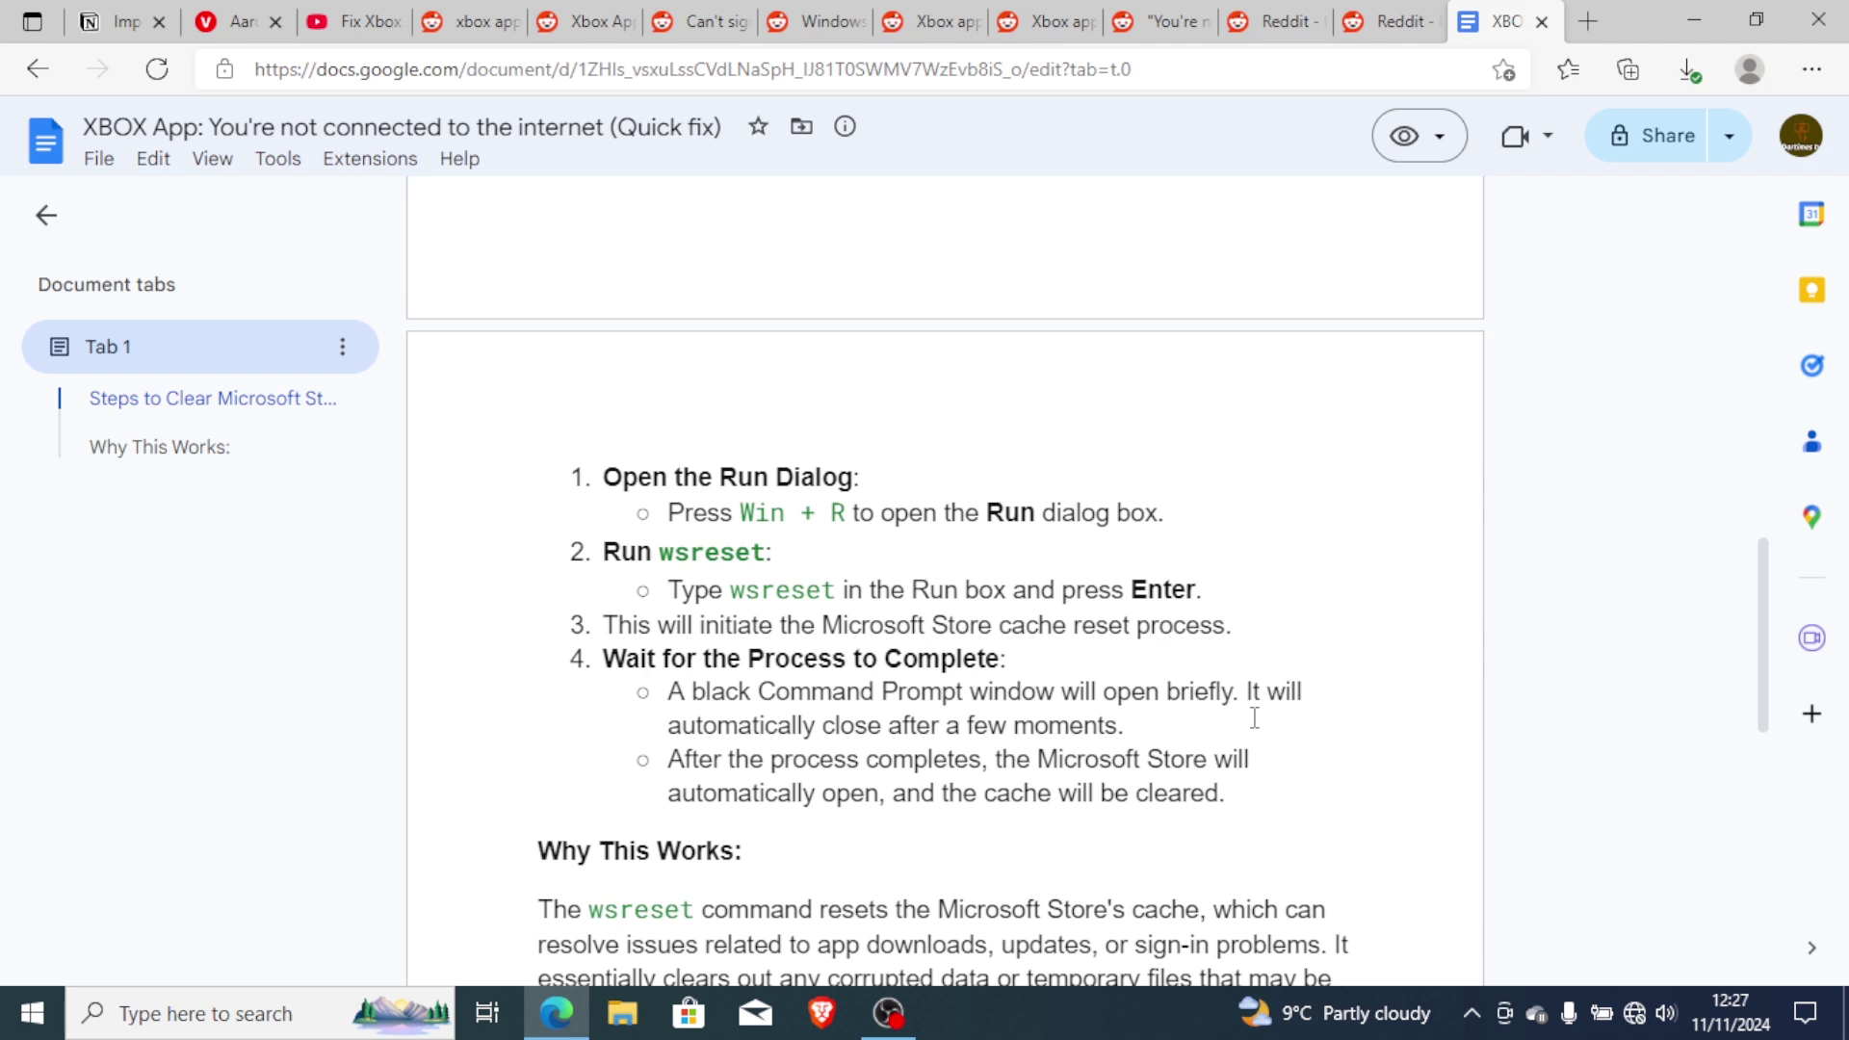
Step: Run wsreset from the Run dialog to reset the Microsoft Store cache, then close the dialog
key("super+r")
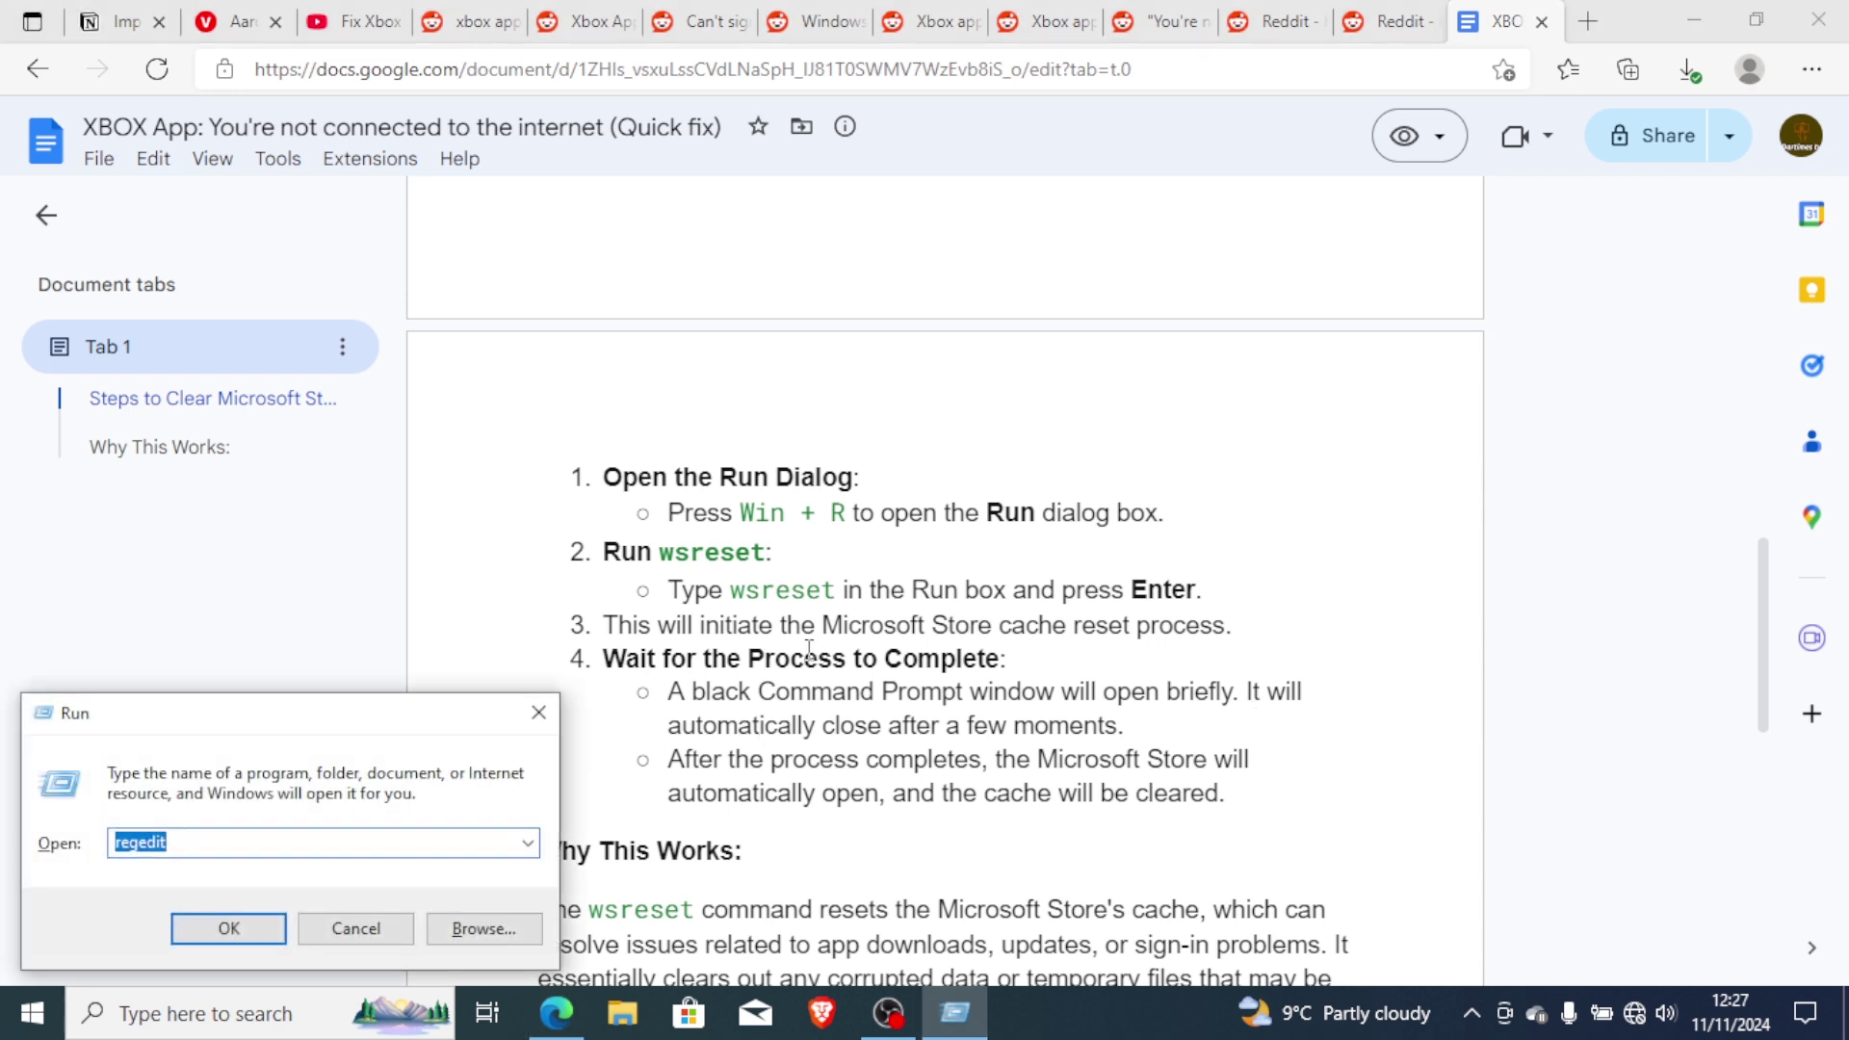
type("wsreset")
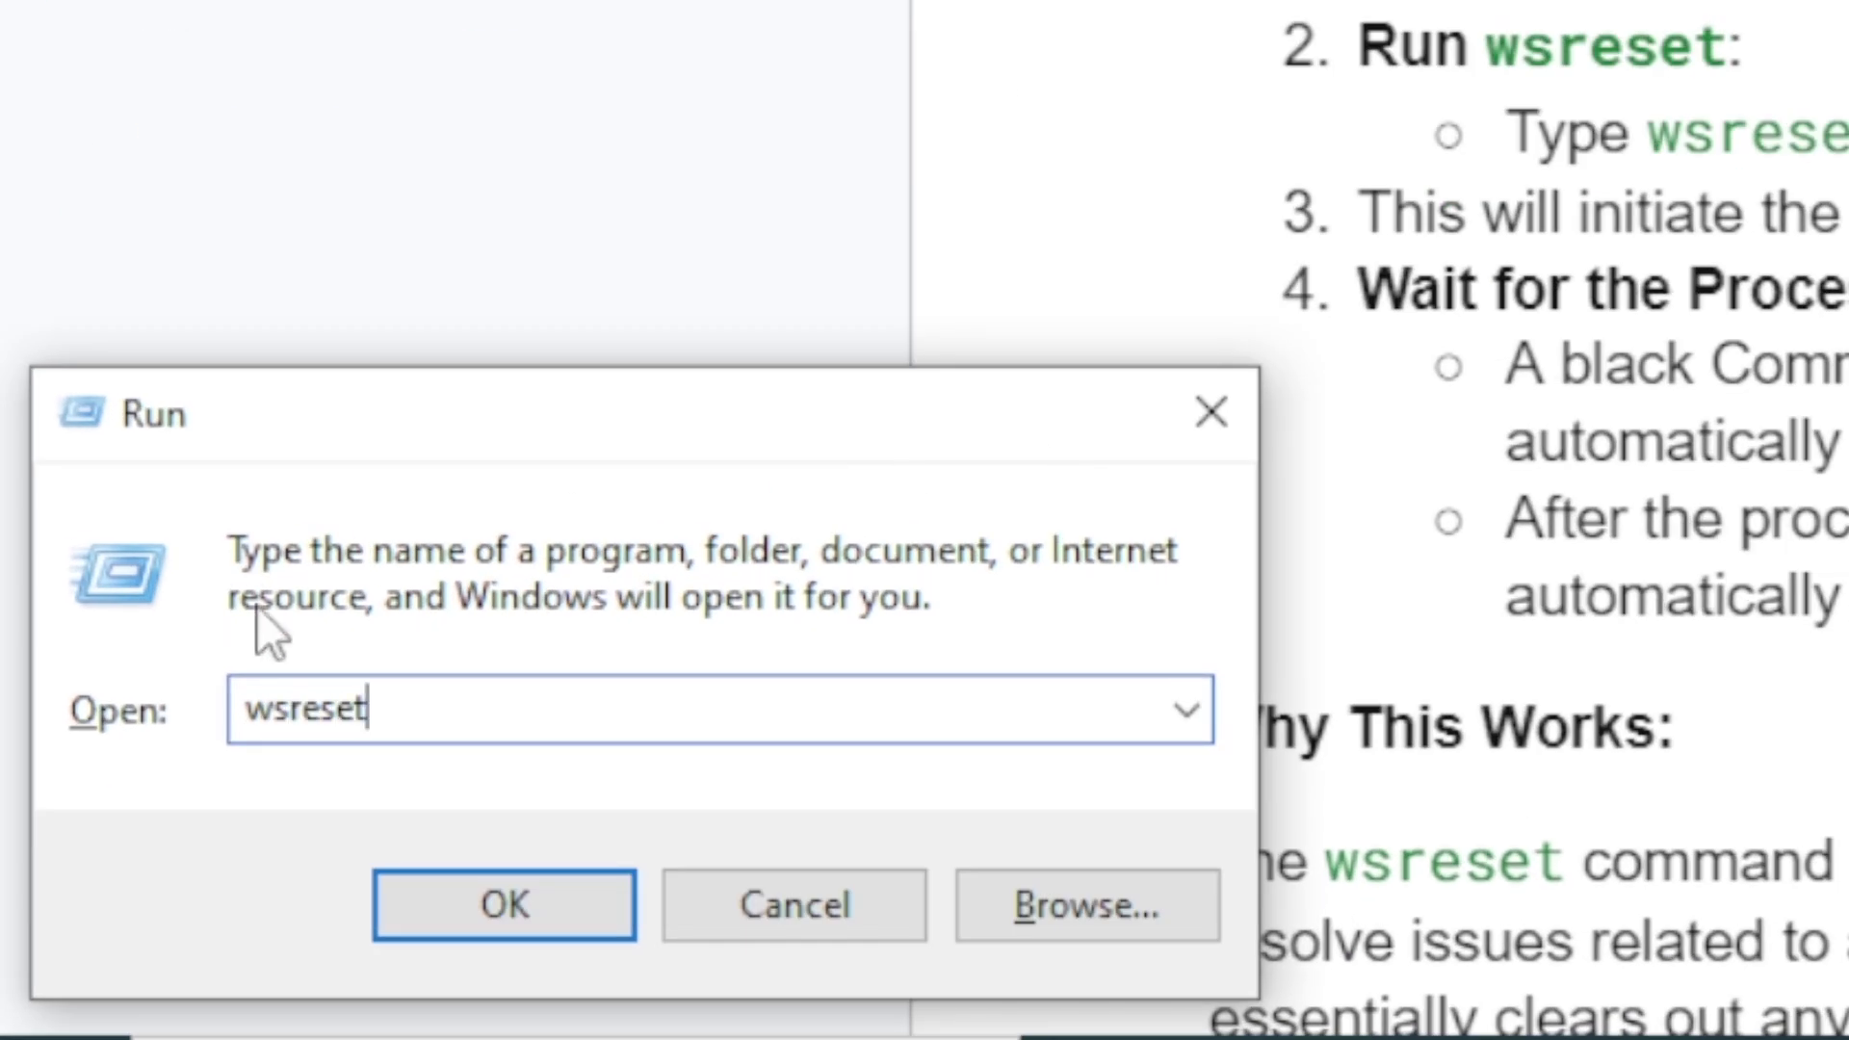
left_click(520, 904)
left_click(1226, 448)
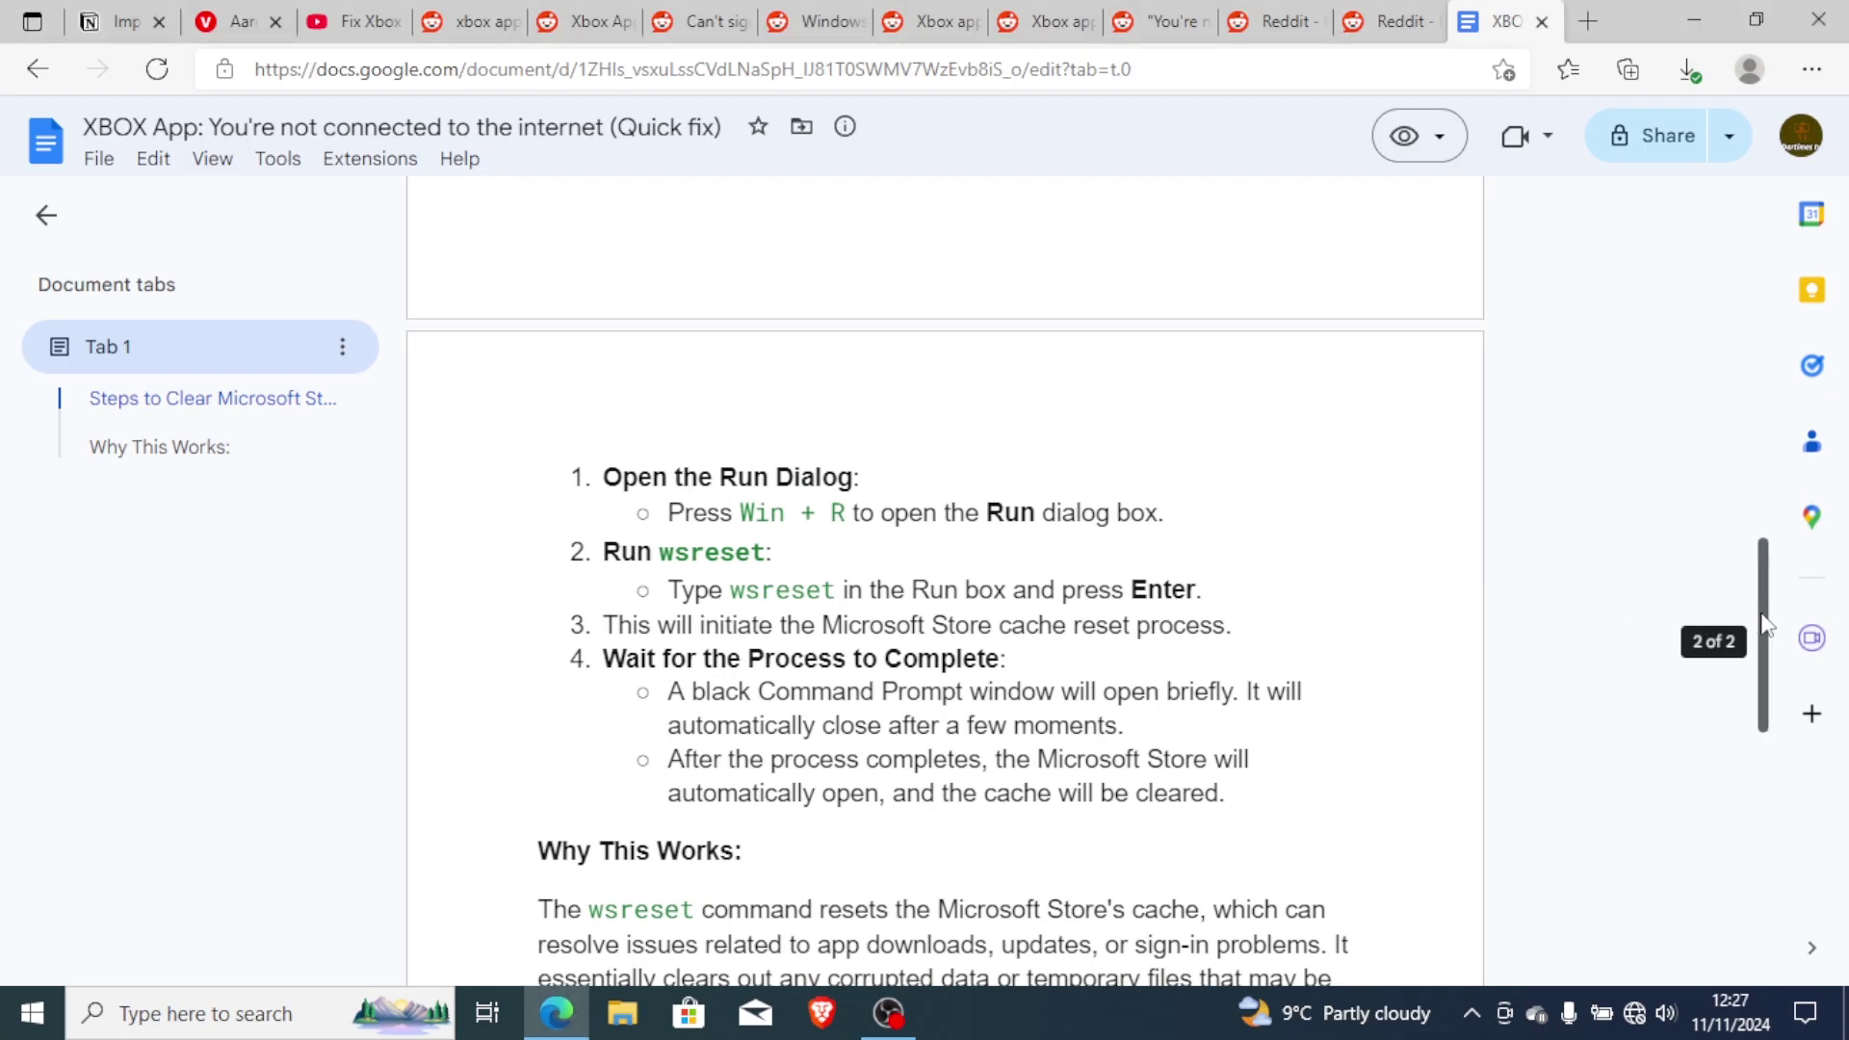
Step: Scroll down to Solution 2's advice to use a LAN cable instead of wifi, then back up
scroll(1765, 624, "down", 2)
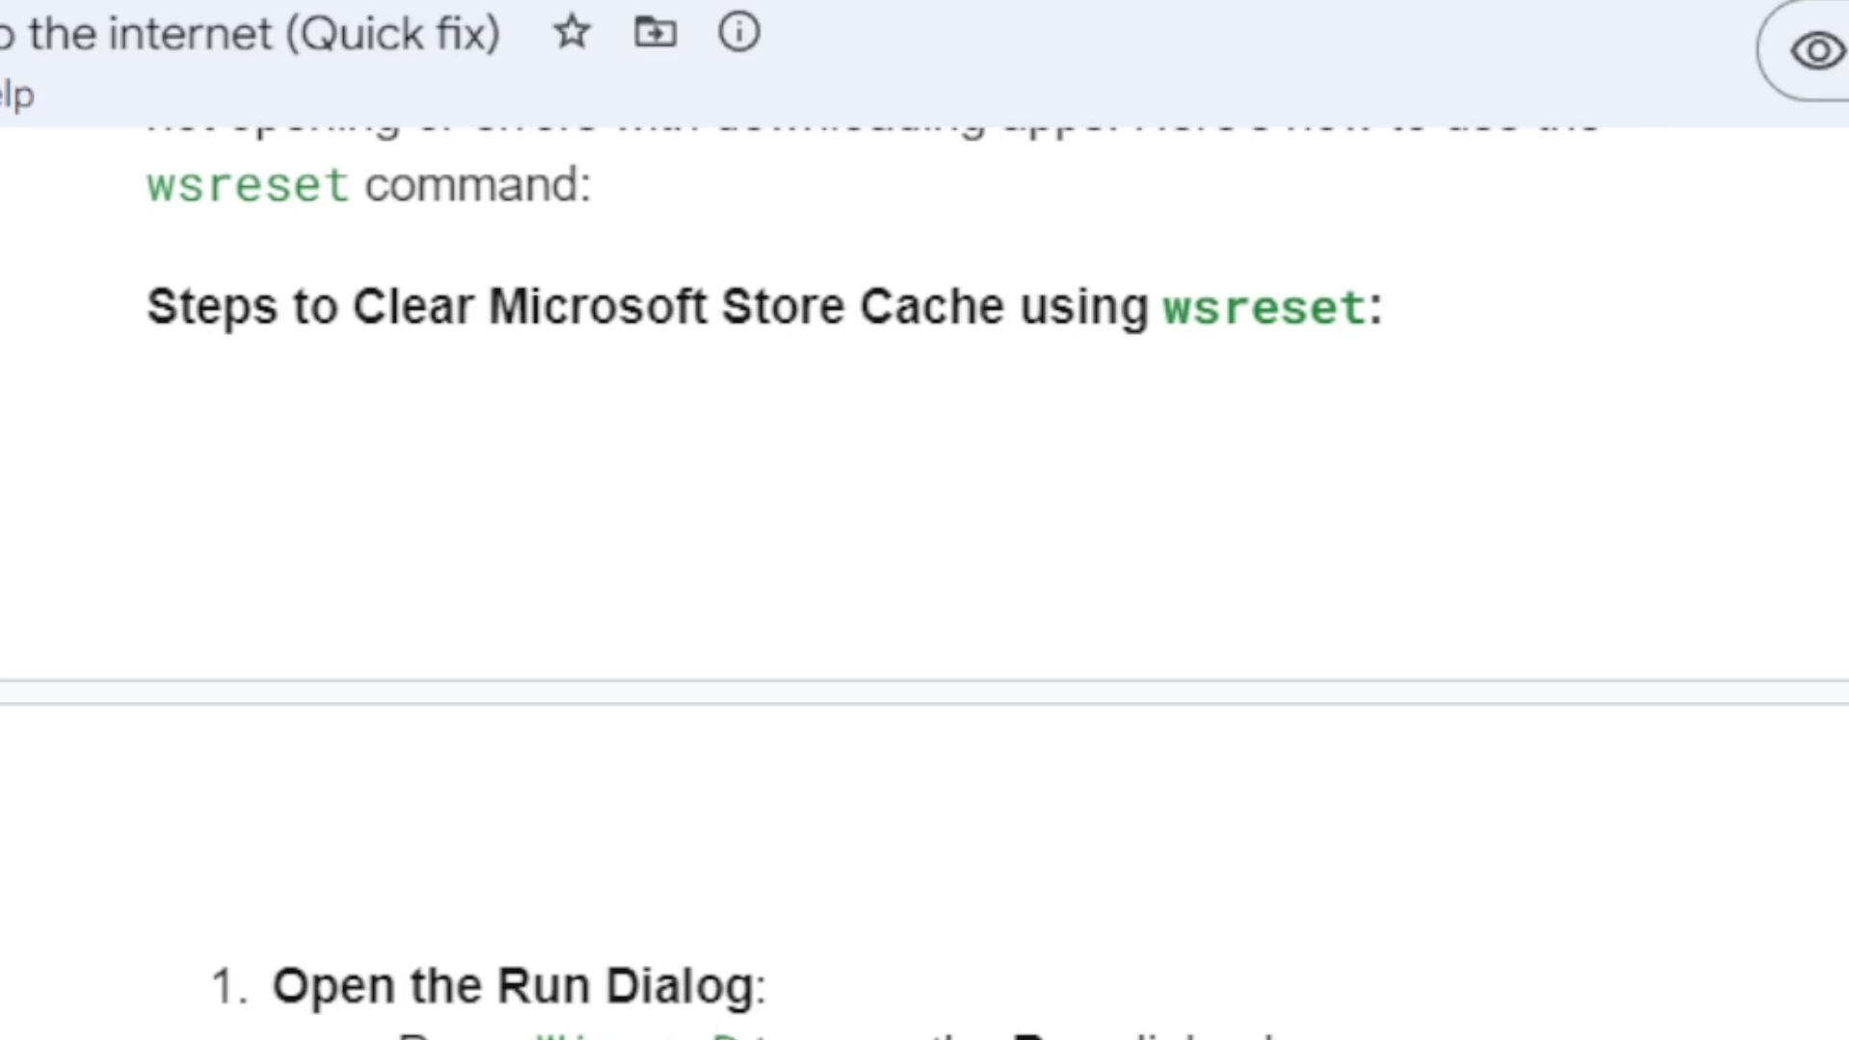
scroll(925, 578, "down", 15)
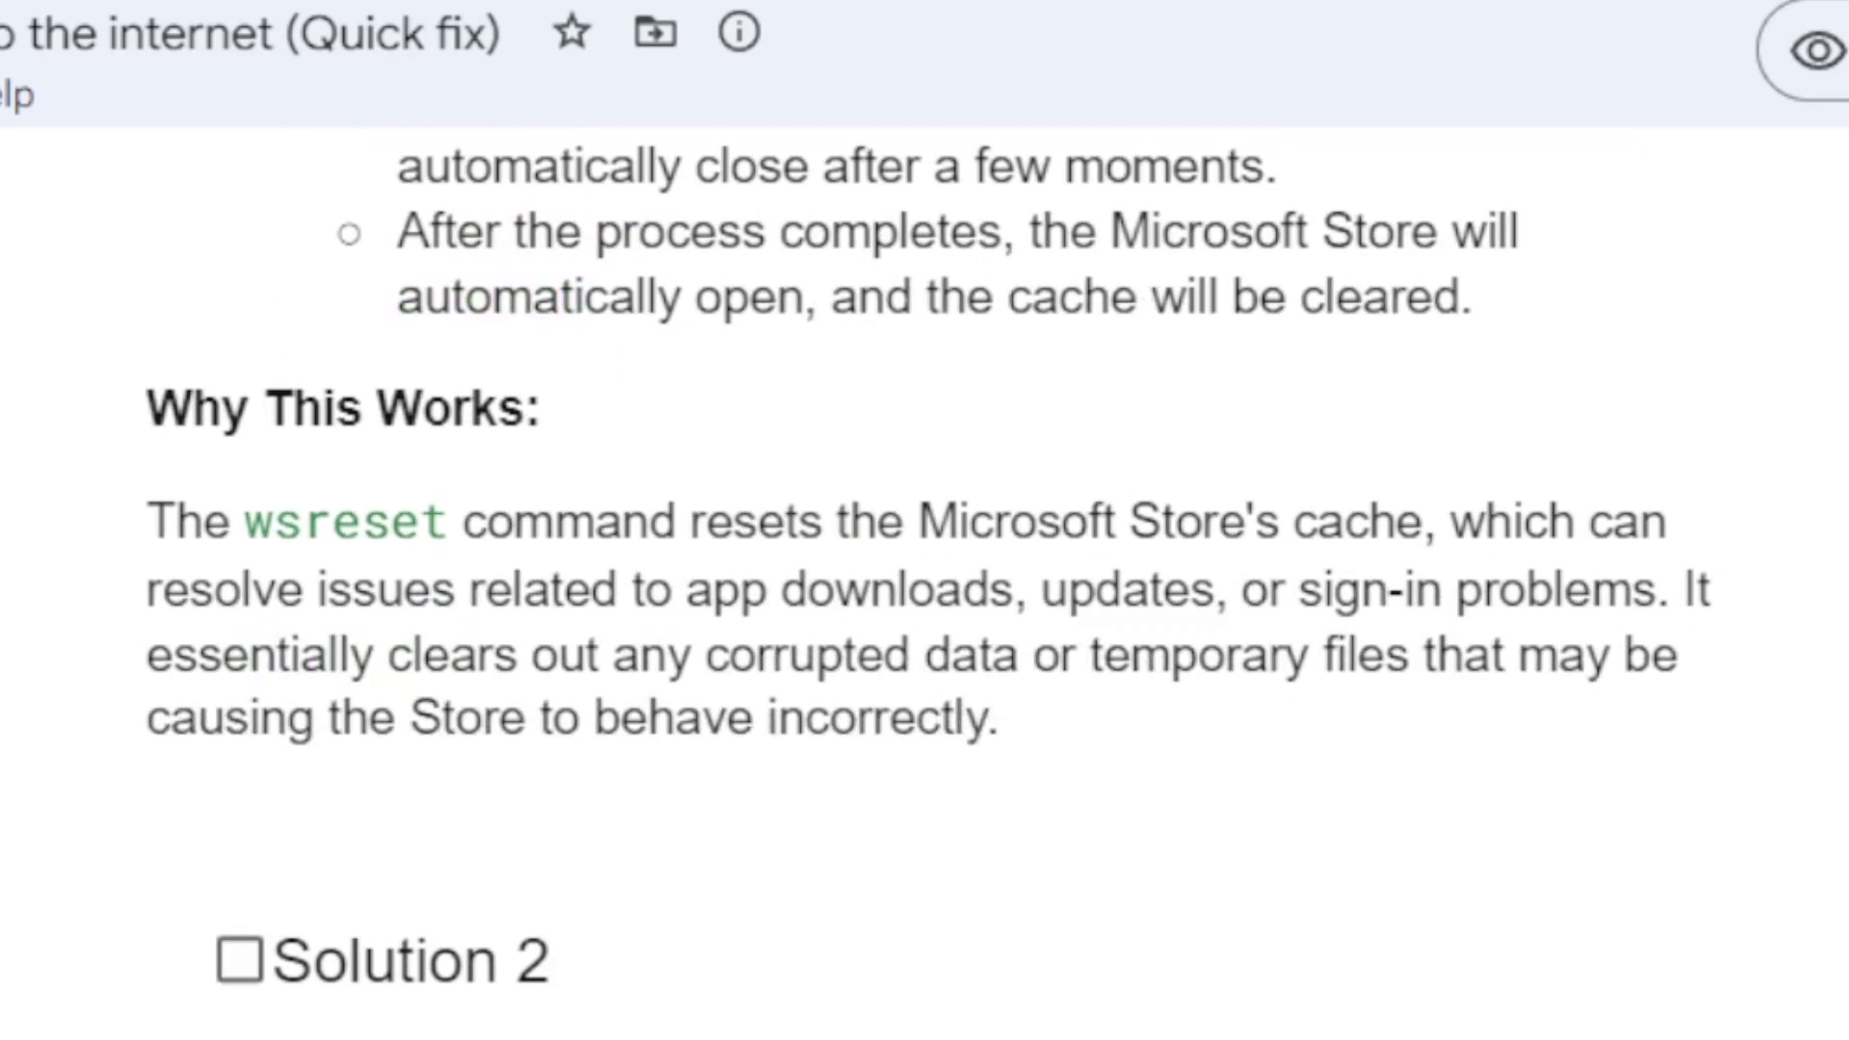
scroll(924, 520, "up", 1)
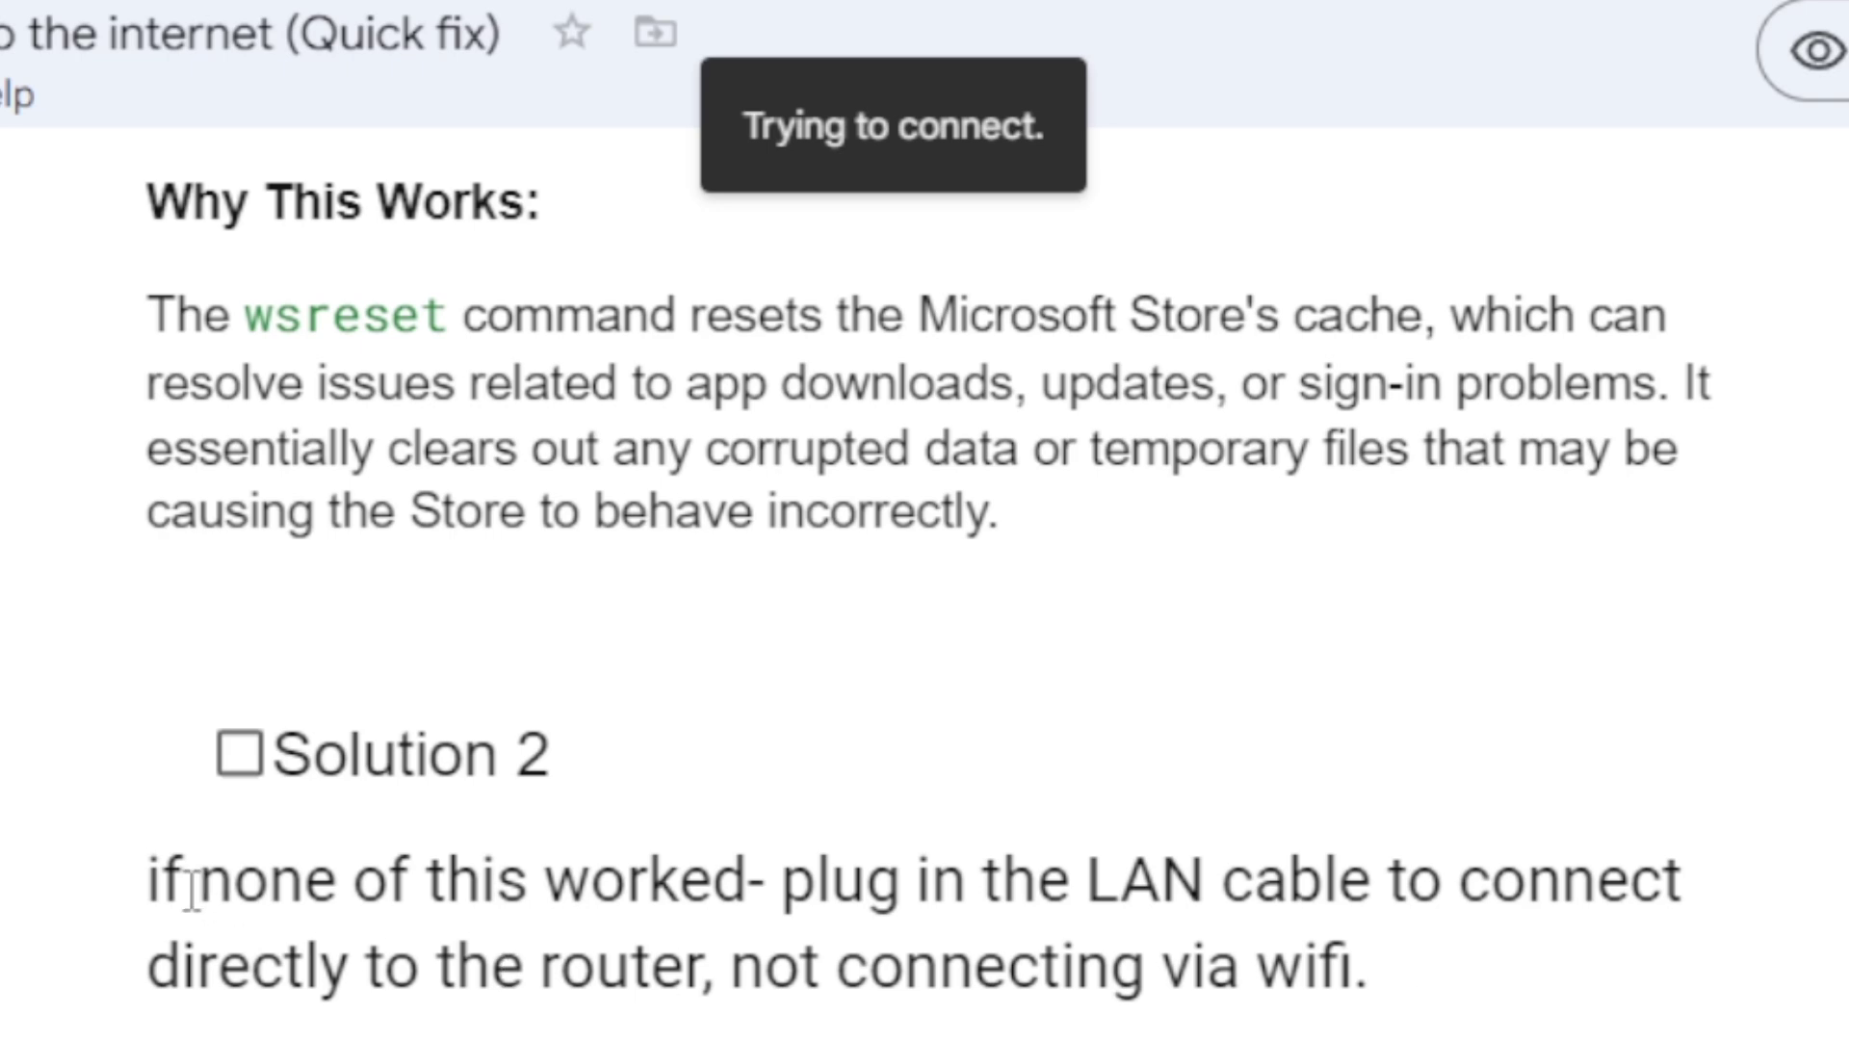
scroll(925, 577, "up", 5)
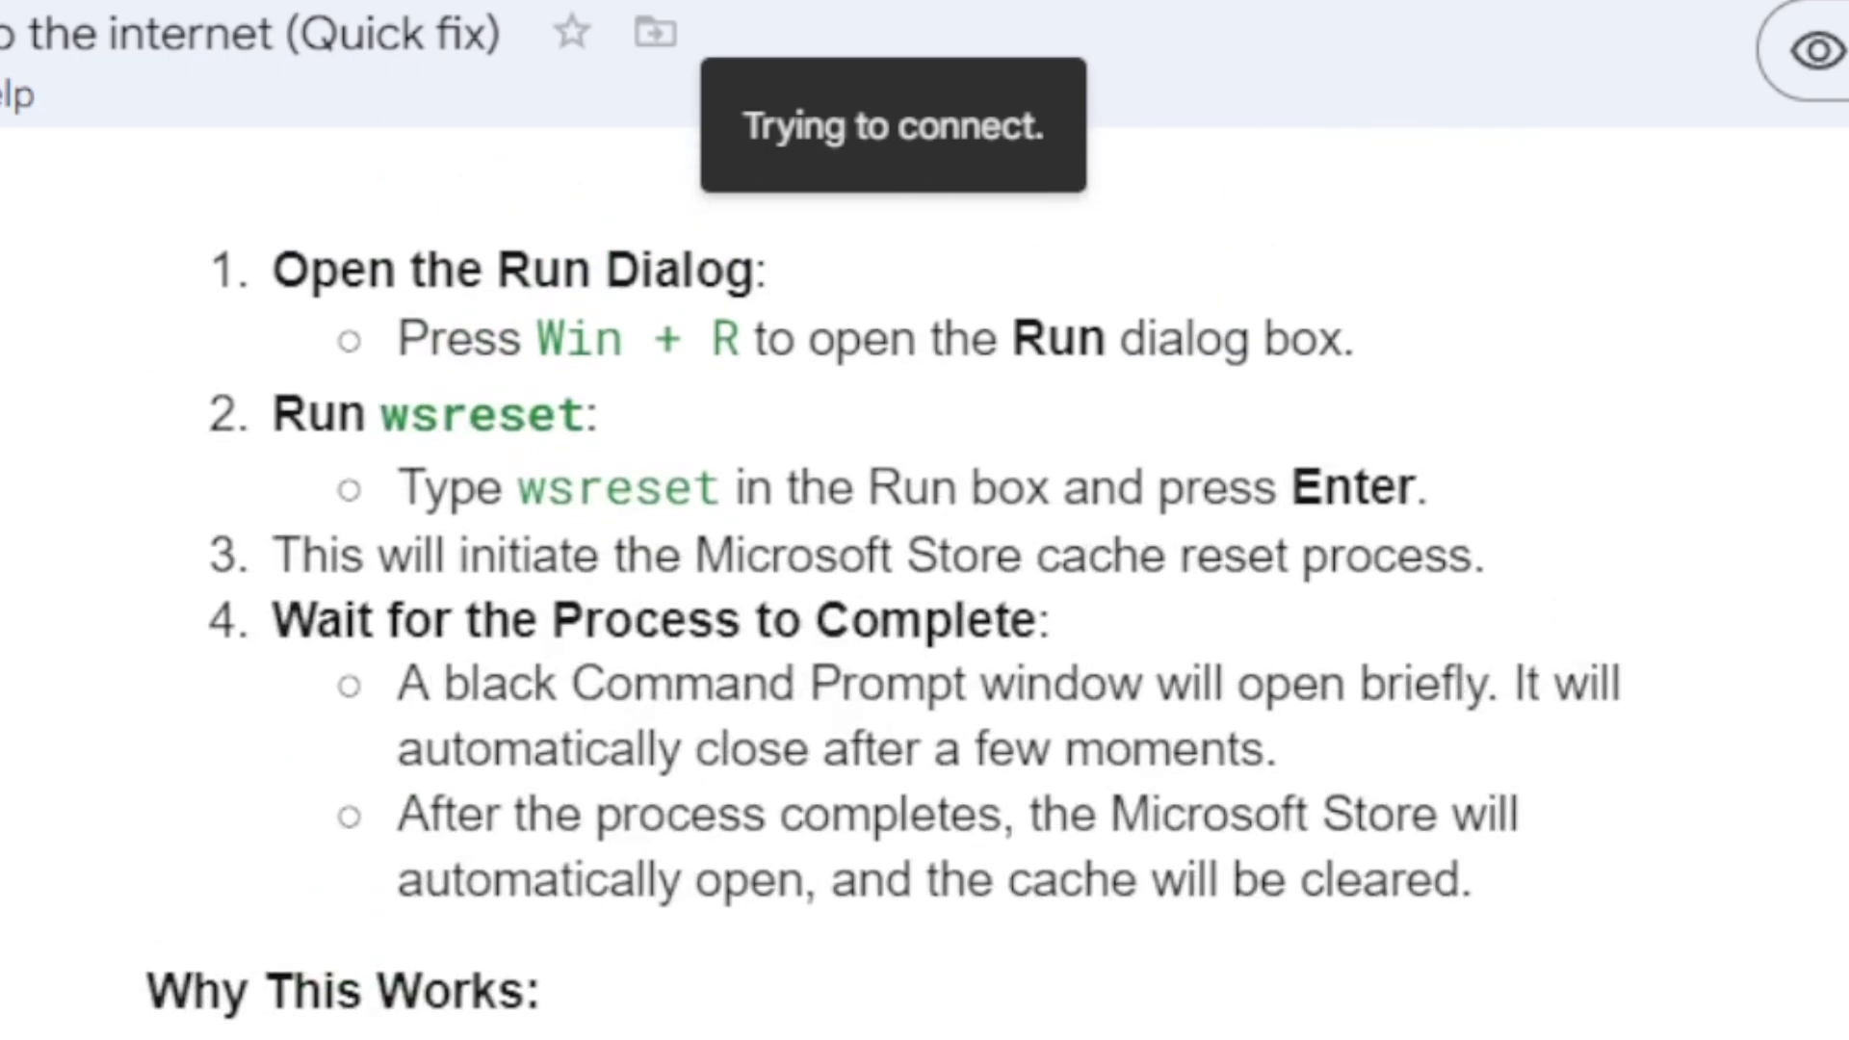
scroll(924, 578, "up", 10)
scroll(924, 578, "up", 8)
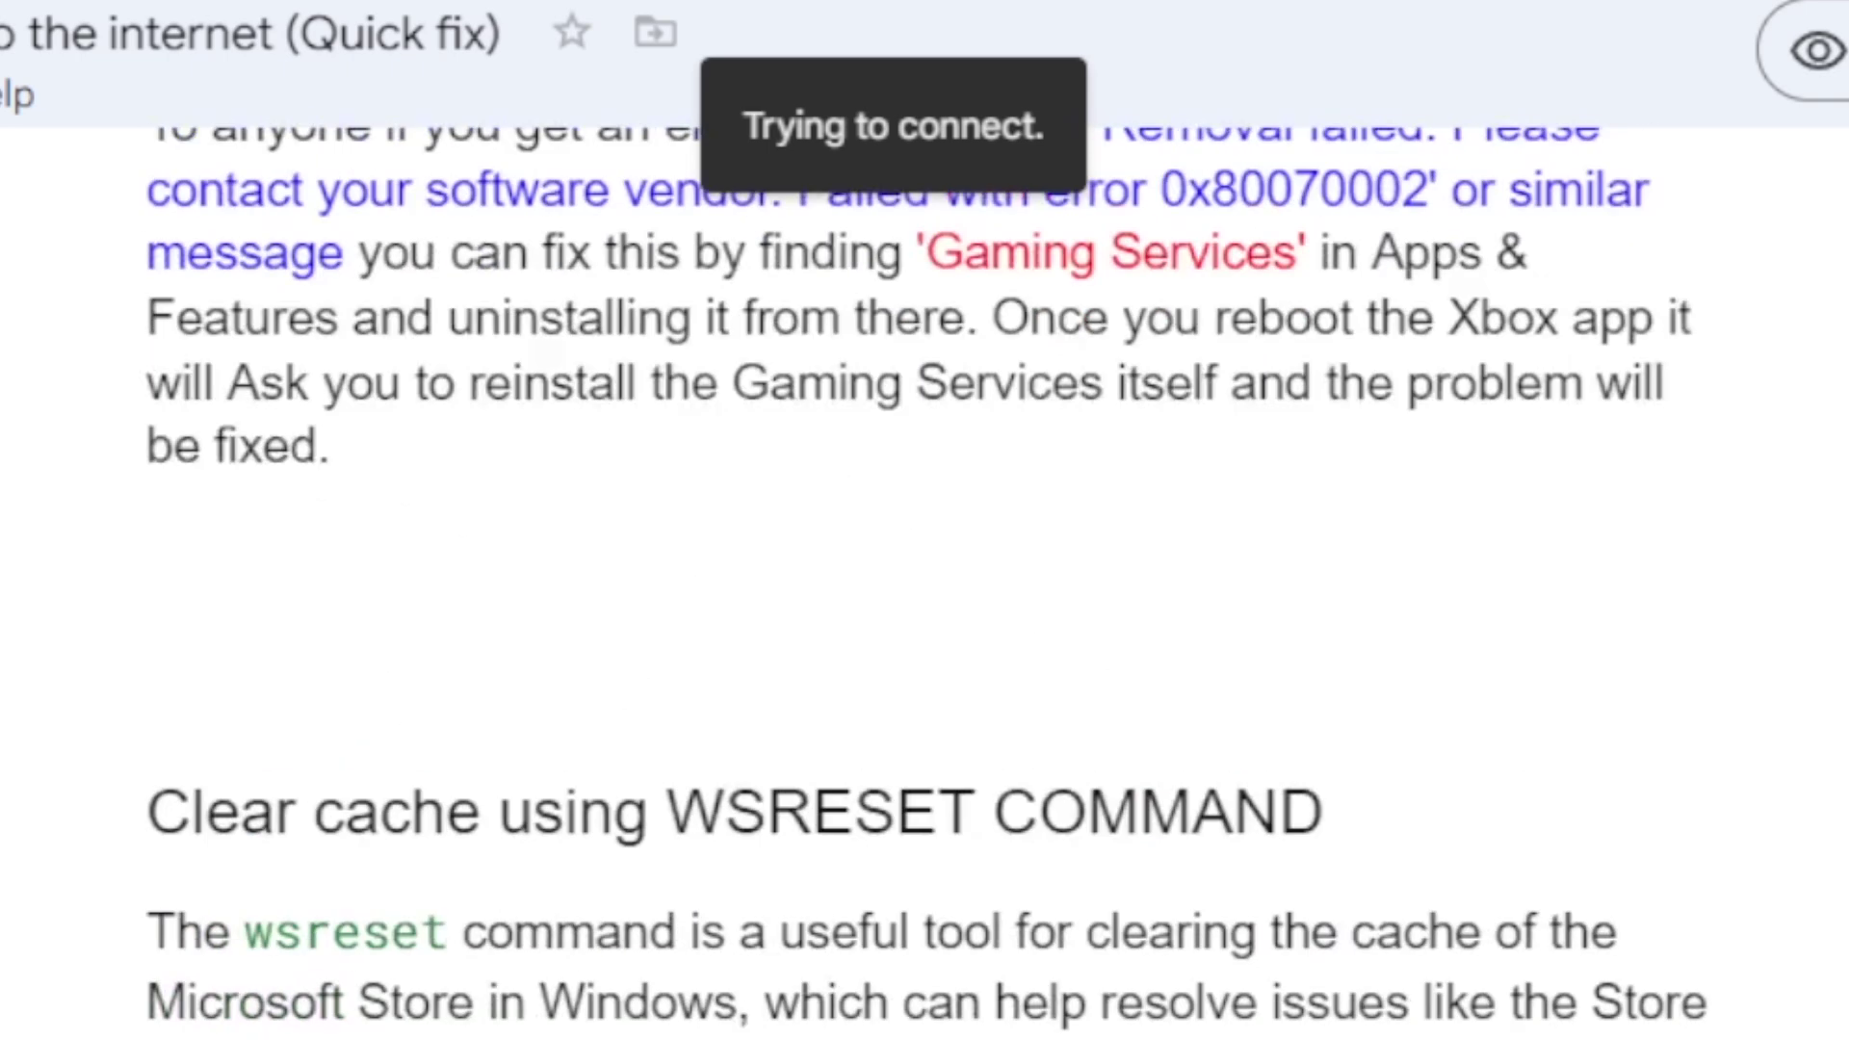
scroll(924, 578, "up", 7)
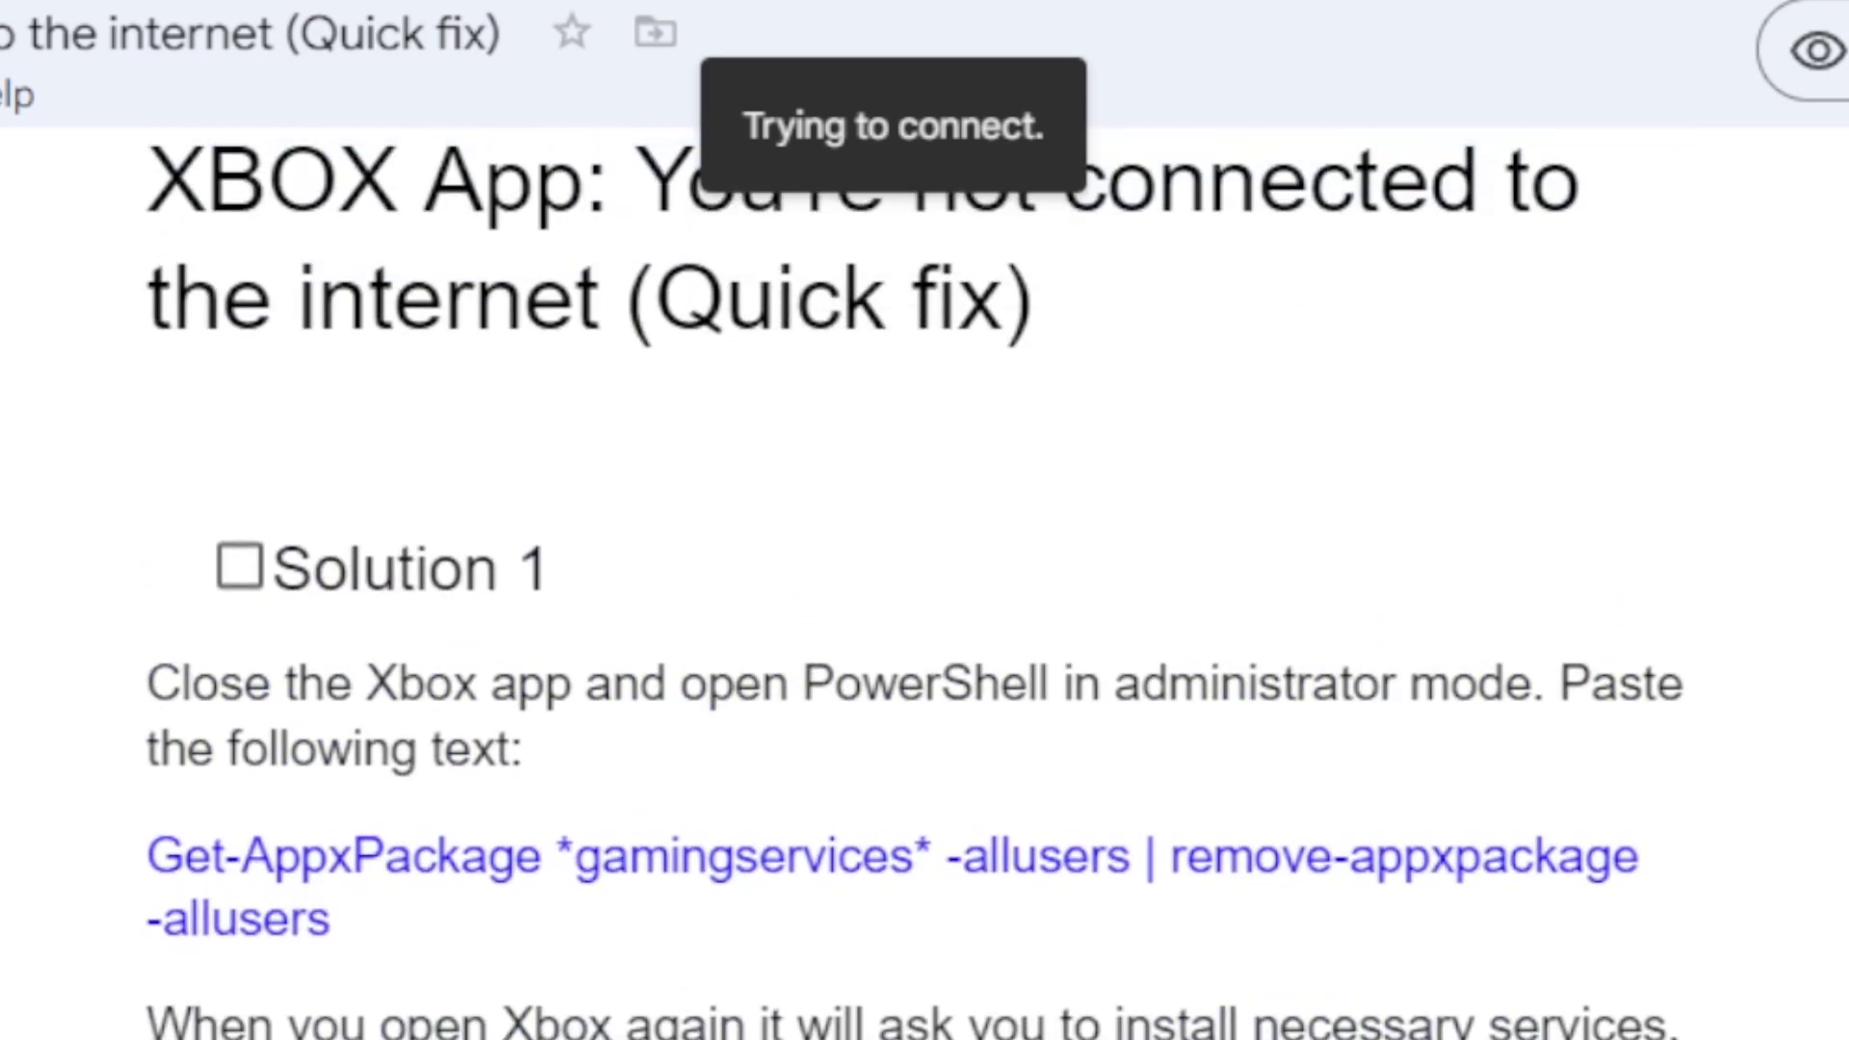
scroll(924, 577, "down", 9)
scroll(924, 578, "down", 10)
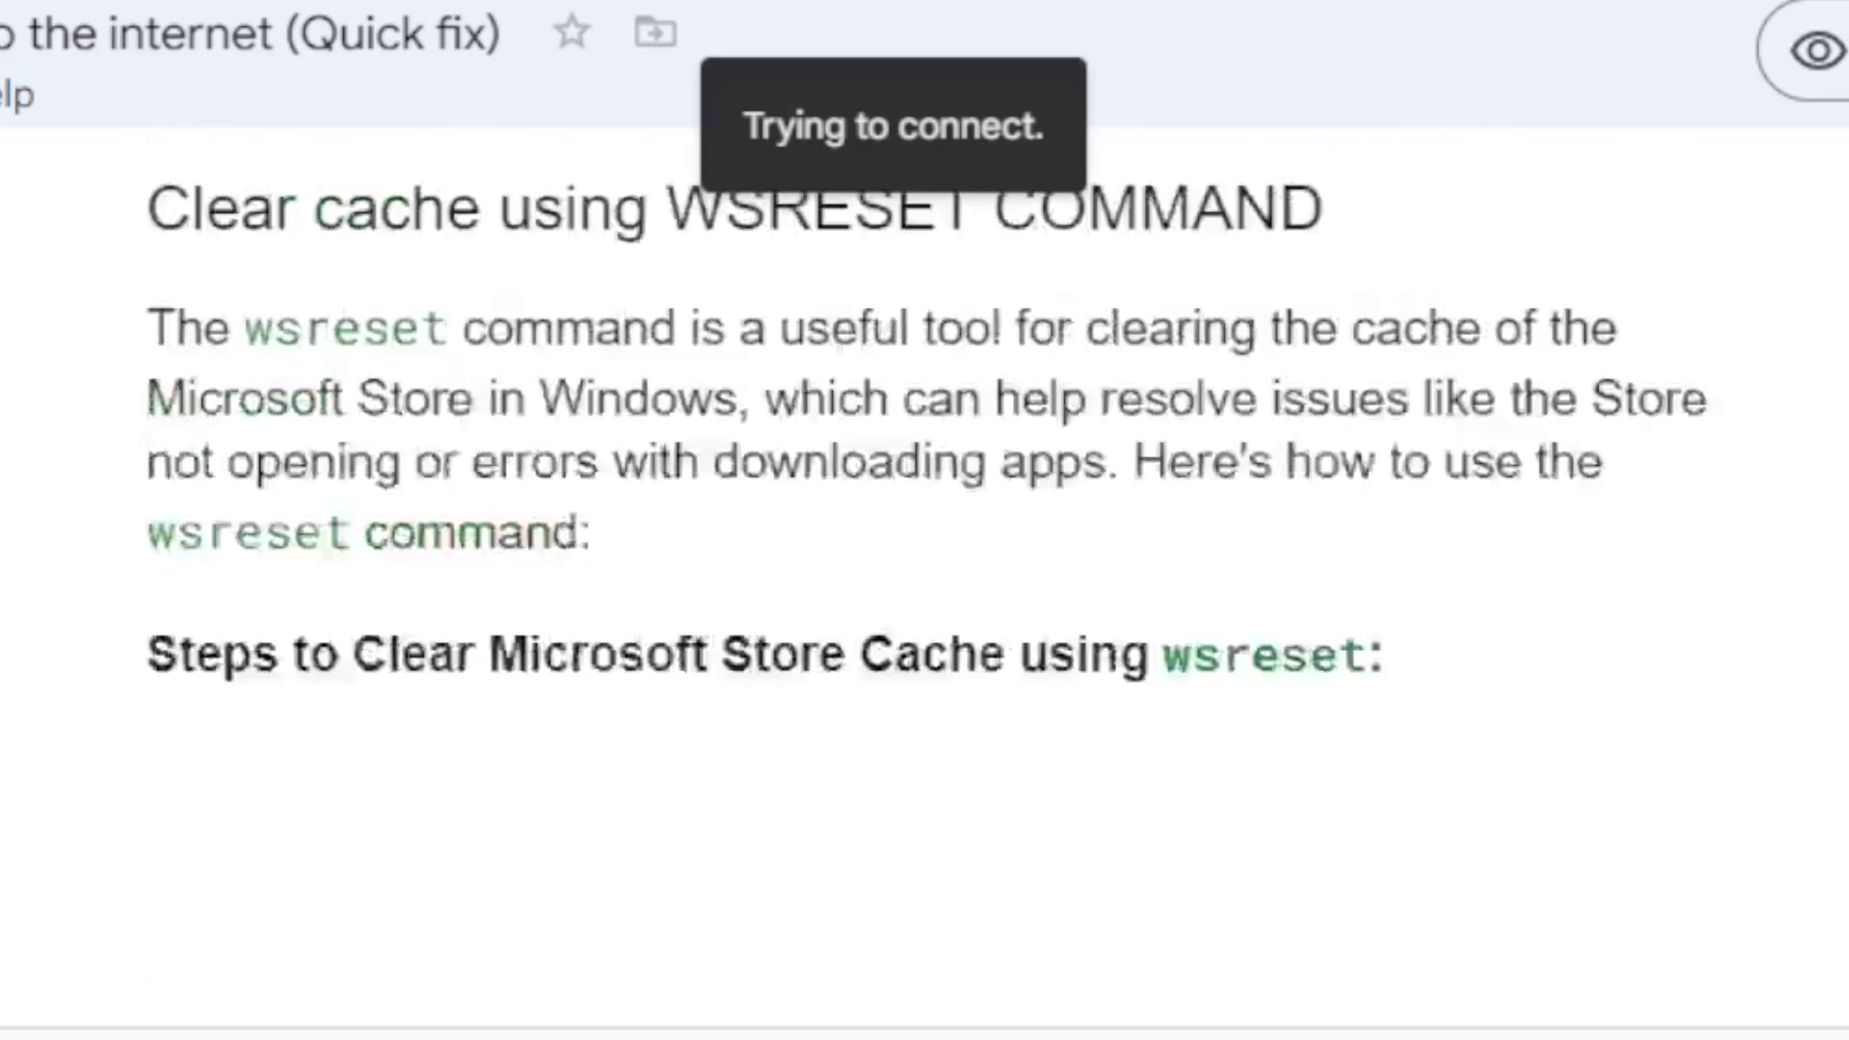